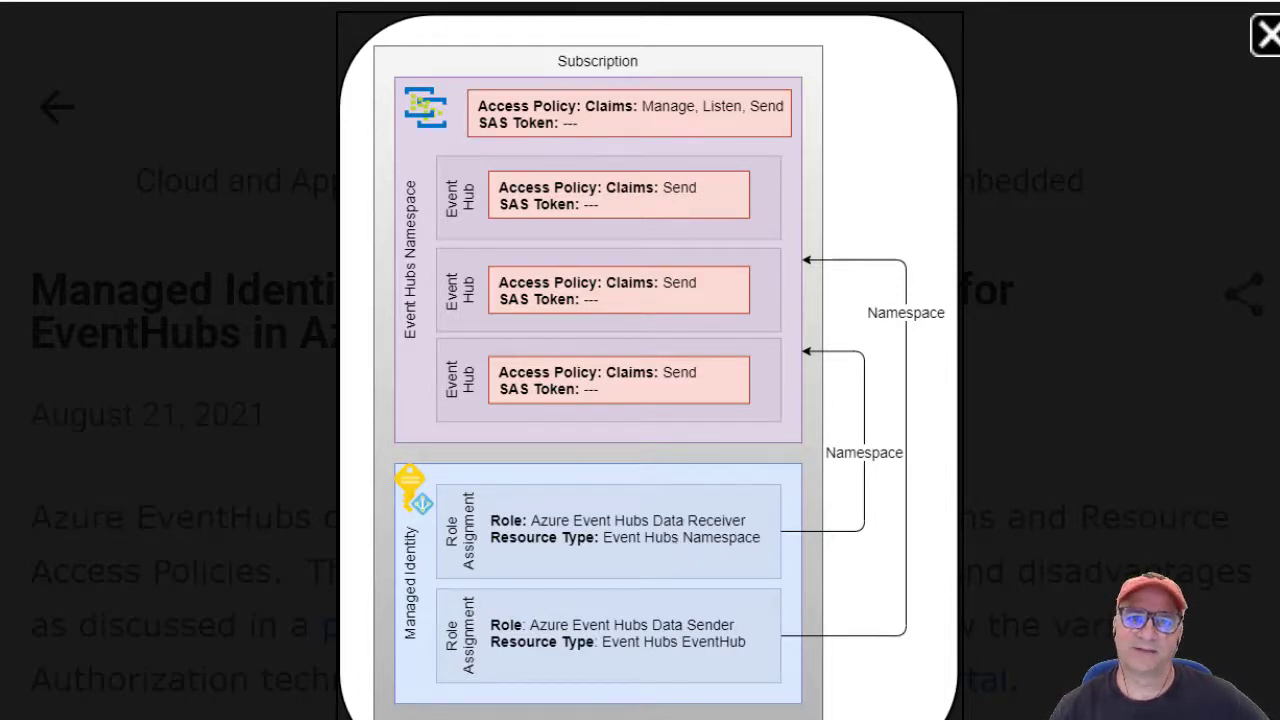
# Step: Open the resouce-template folder in the eventhubs-sanbox-azure GitHub repository, and open Templates in the Azure portal
pyautogui.click(330, 1)
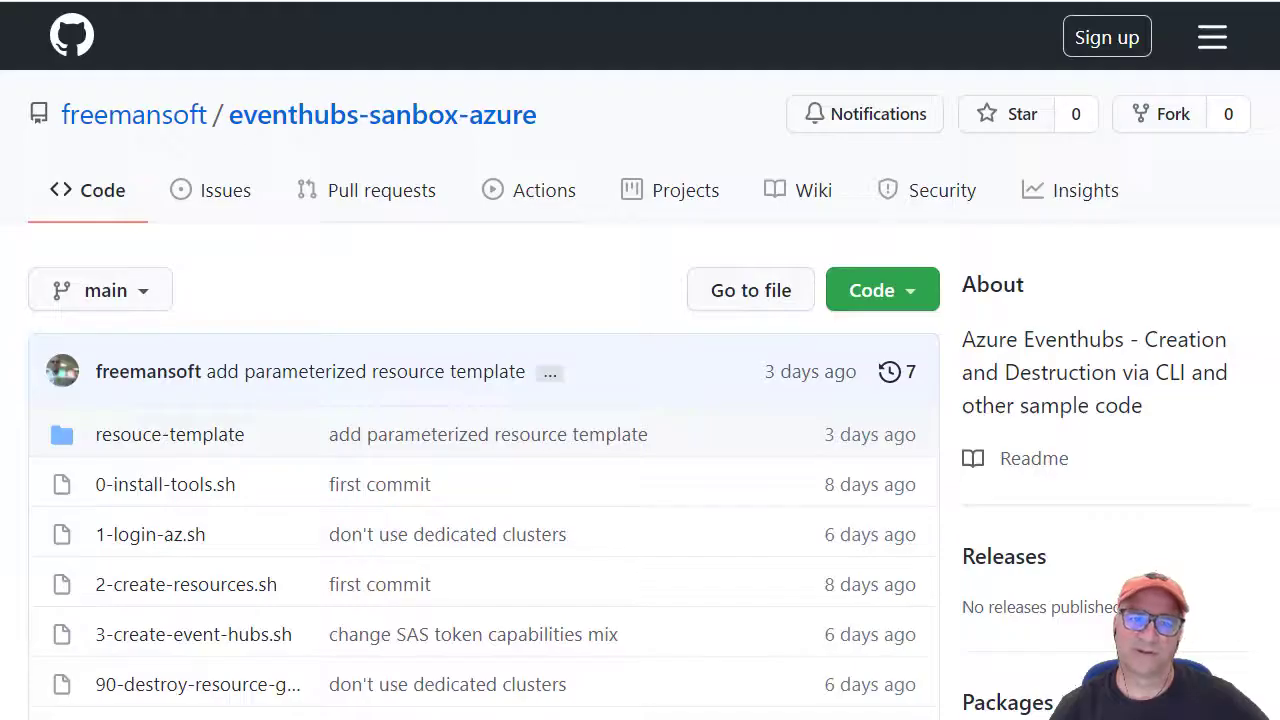
pyautogui.click(180, 435)
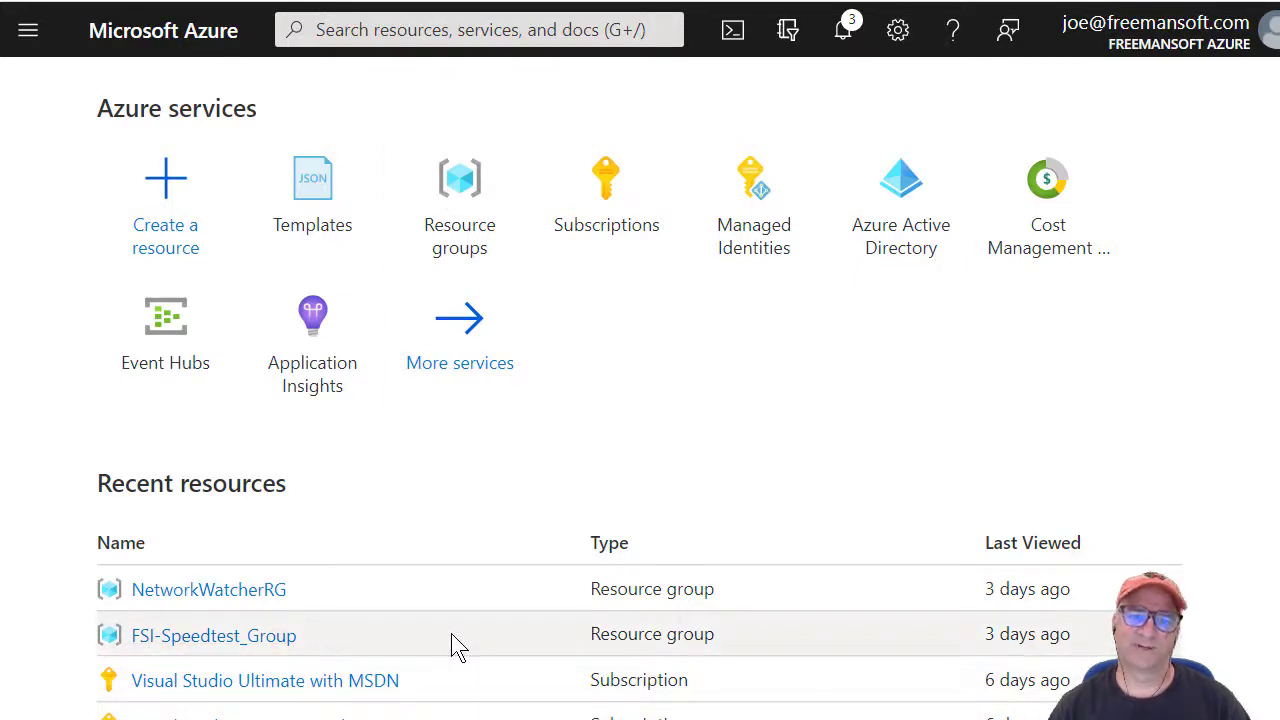
pyautogui.moveTo(329, 209)
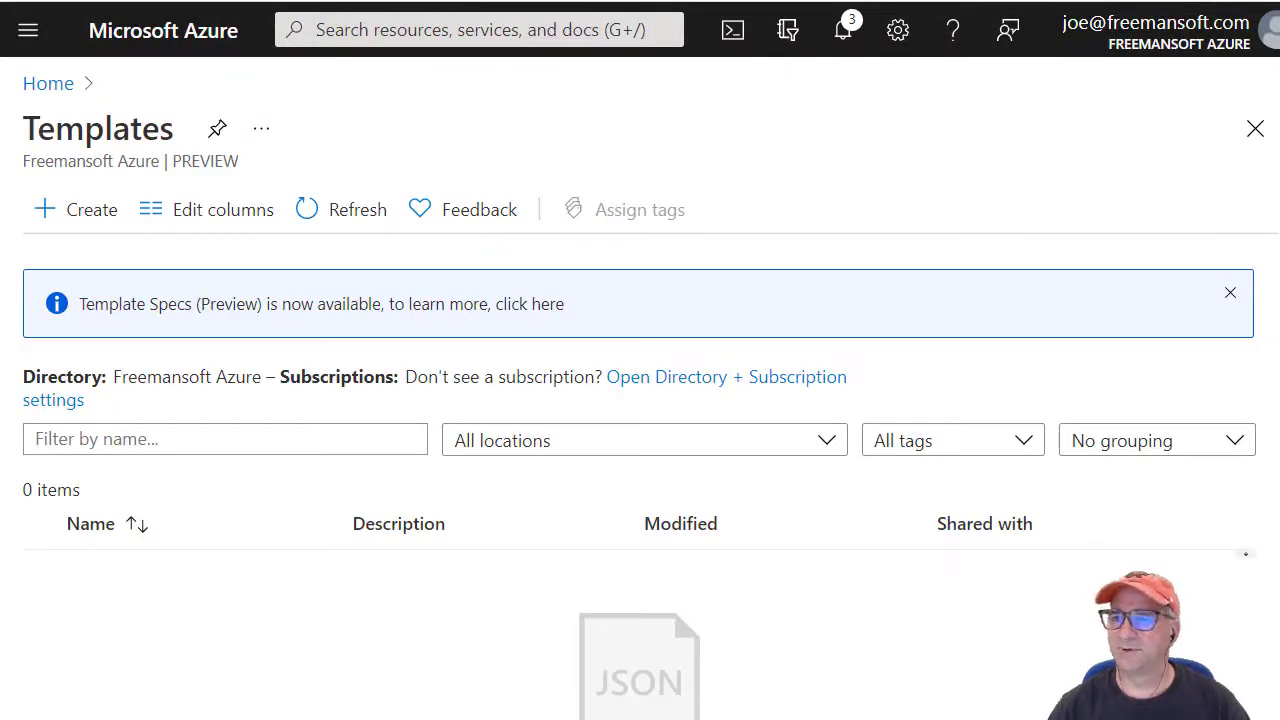
# Step: Switch to the code editor and examine the parameters and resource definitions in template.json
pyautogui.hotkey('alt', 'Tab')
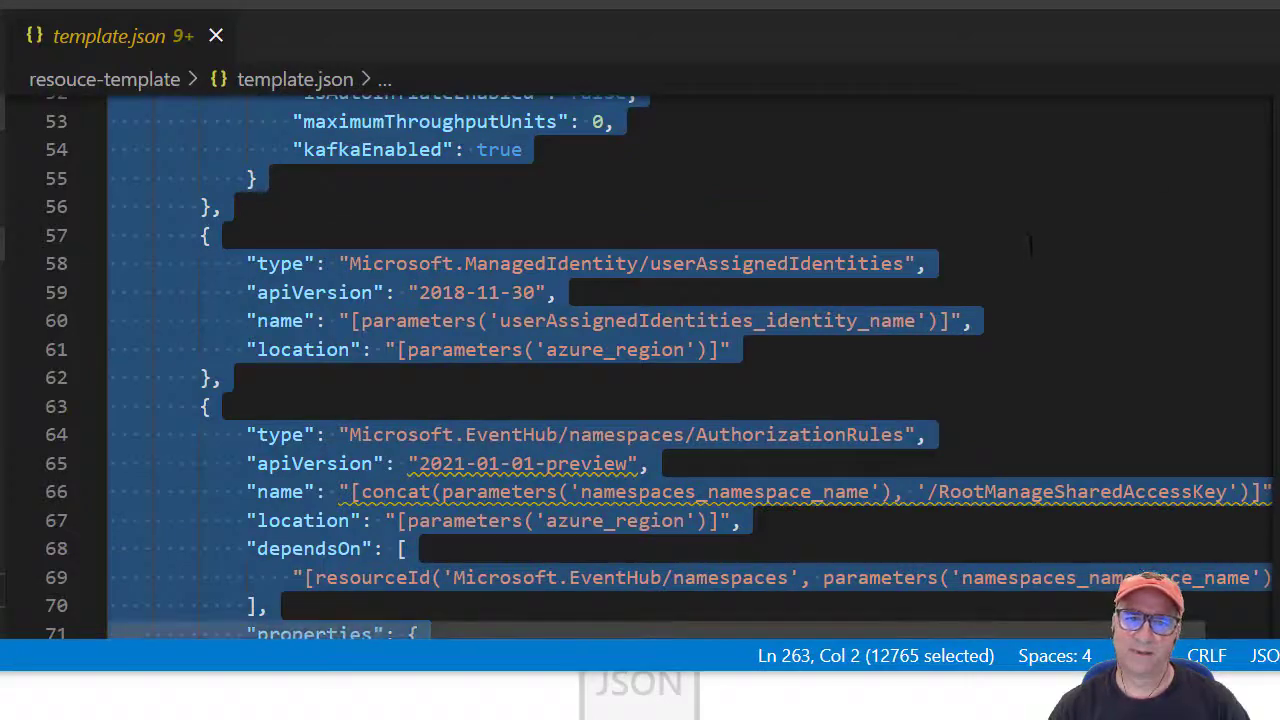
pyautogui.click(1030, 243)
pyautogui.scroll(12, 1030, 243)
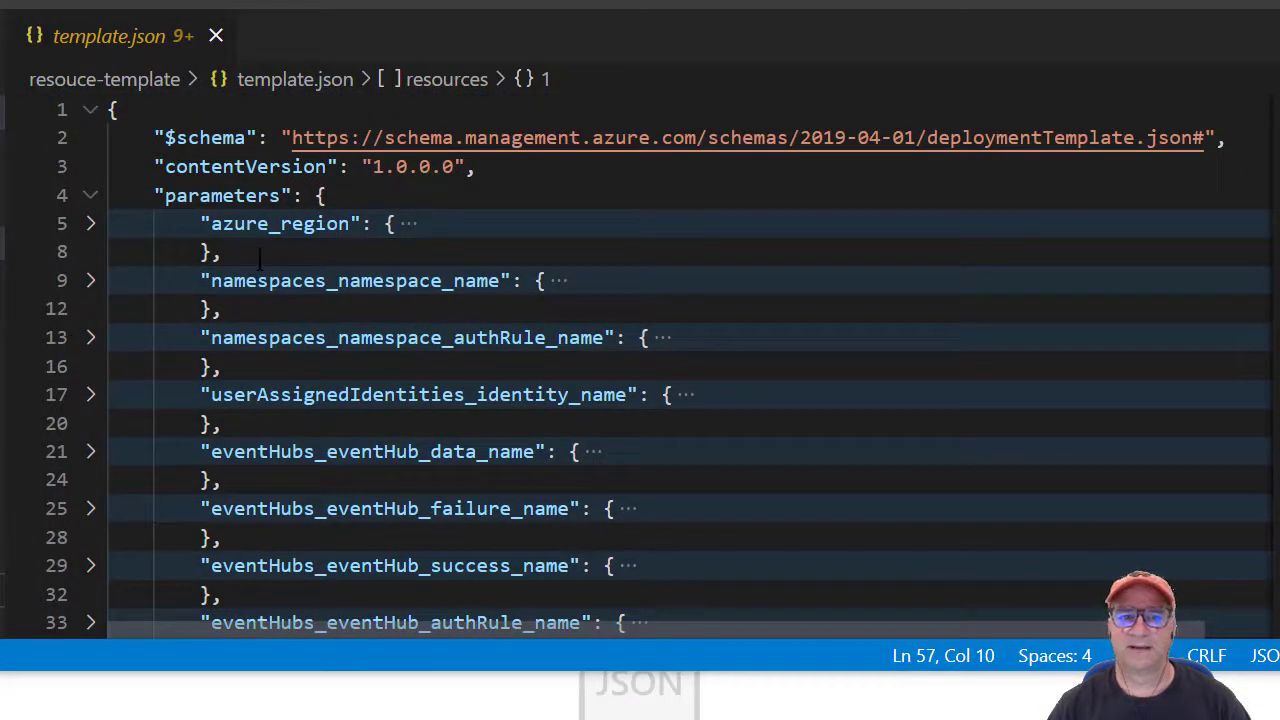
pyautogui.scroll(-4, 308, 280)
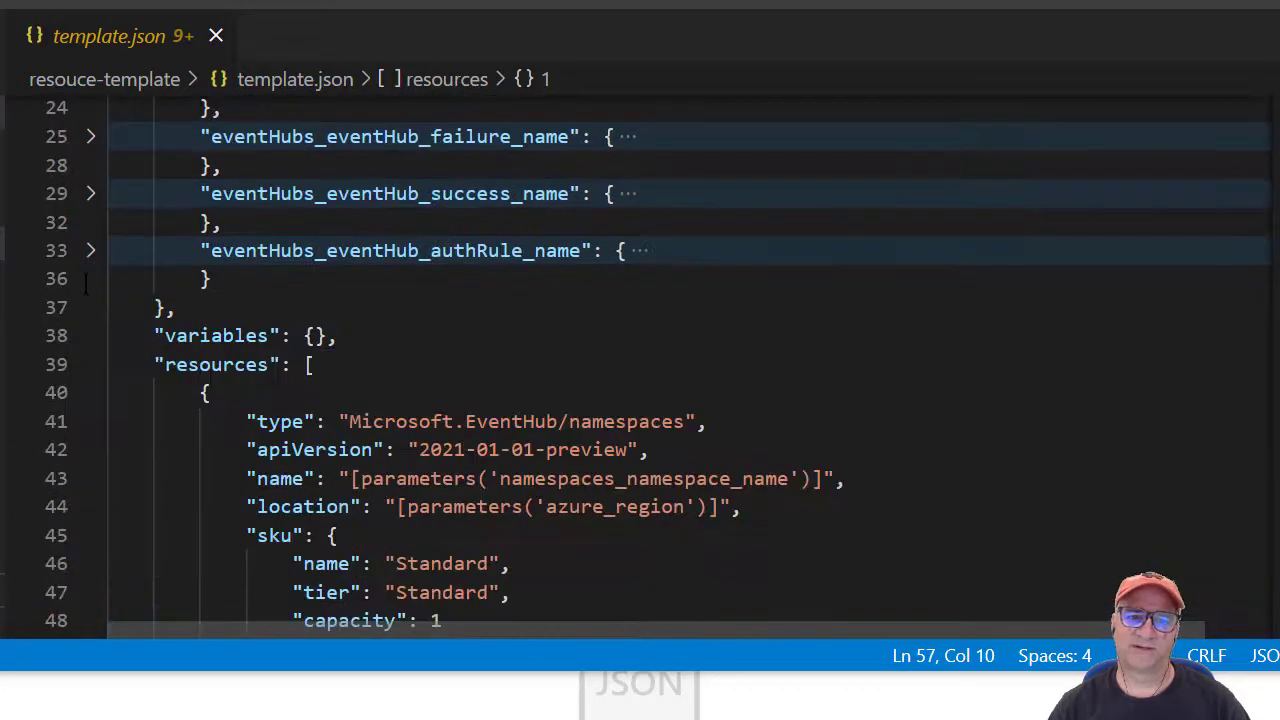
pyautogui.scroll(-5, 703, 377)
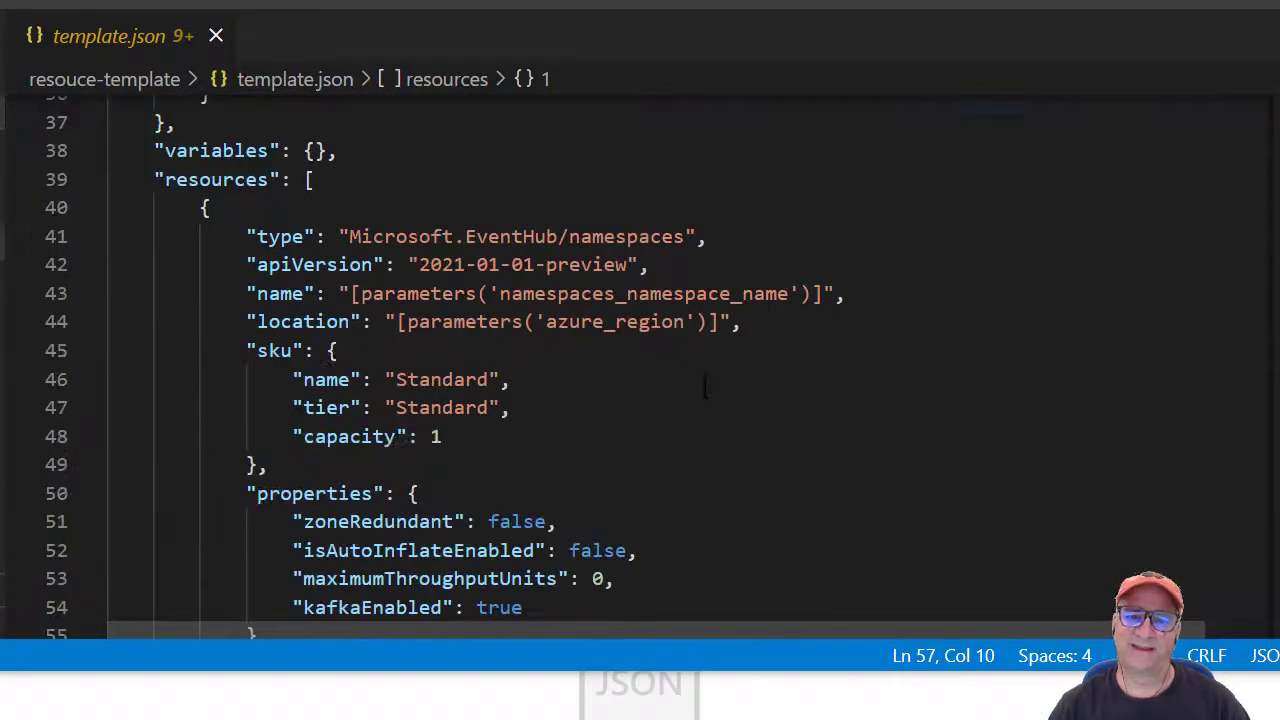
pyautogui.scroll(-3, 705, 386)
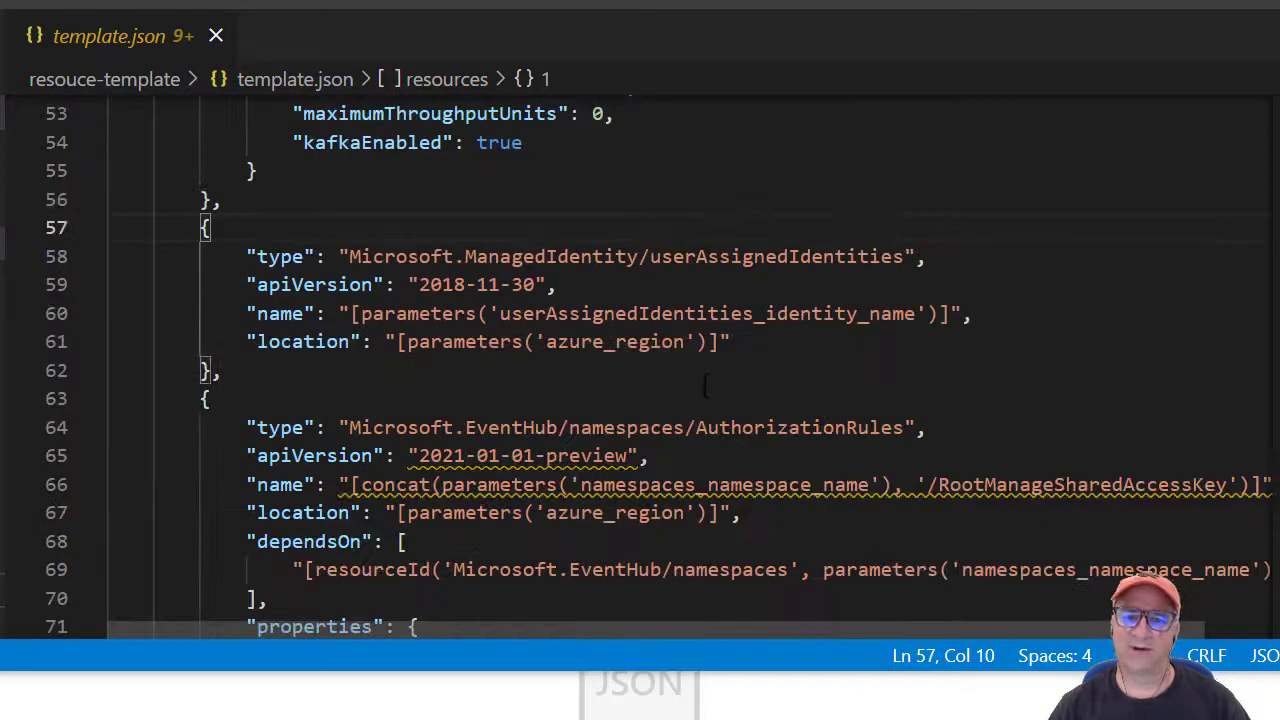
pyautogui.scroll(15, 705, 385)
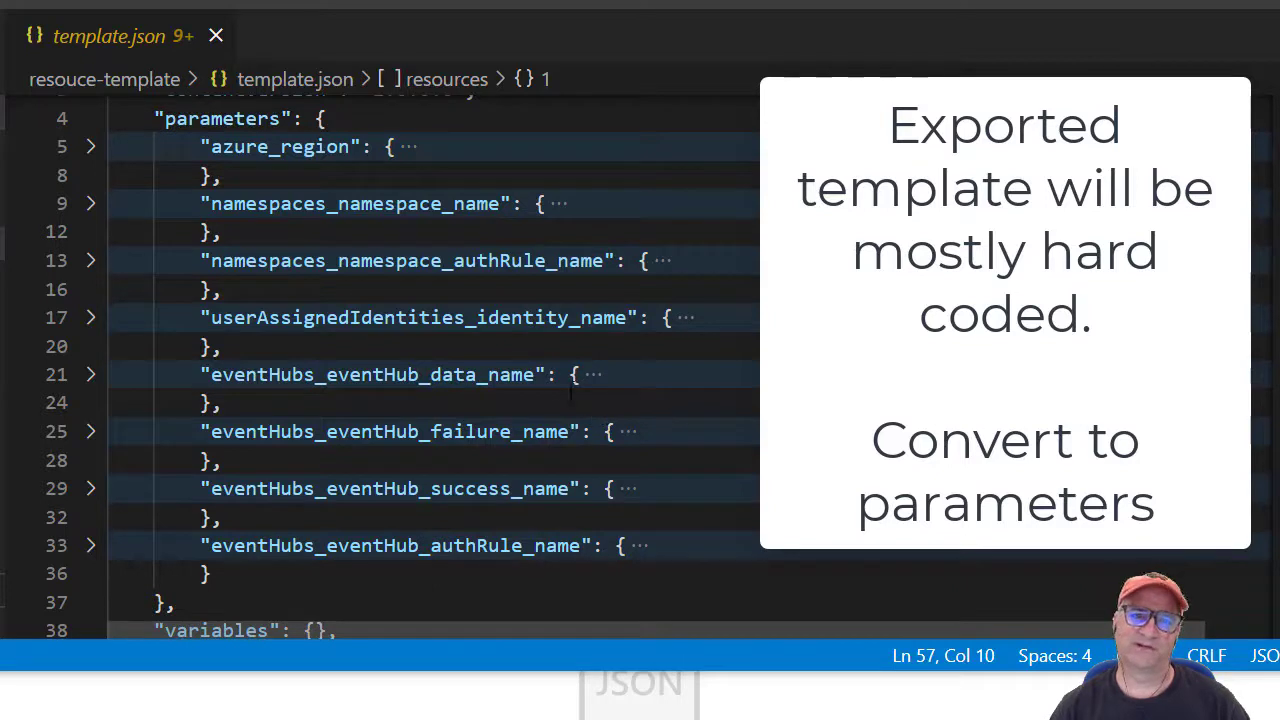
# Step: Copy the entire contents of template.json and return to the Azure portal to add a new template
pyautogui.click(697, 203)
pyautogui.press('Up')
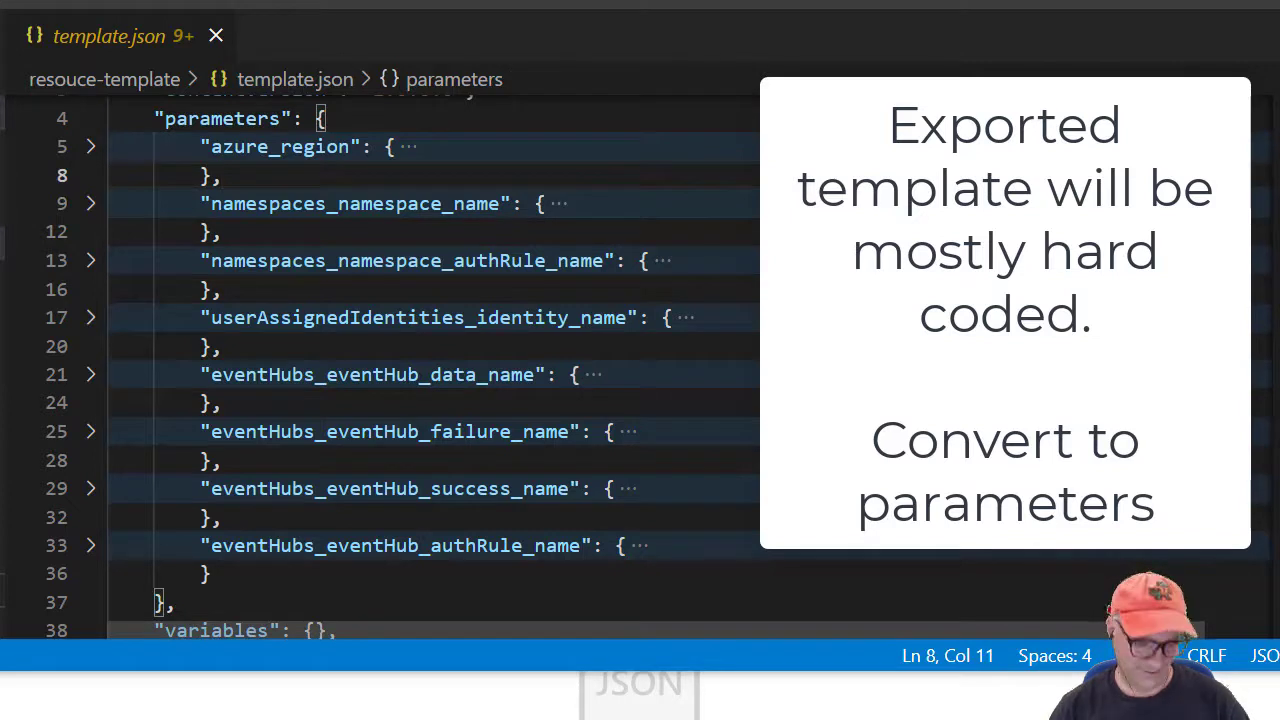
pyautogui.hotkey('ctrl', 'a')
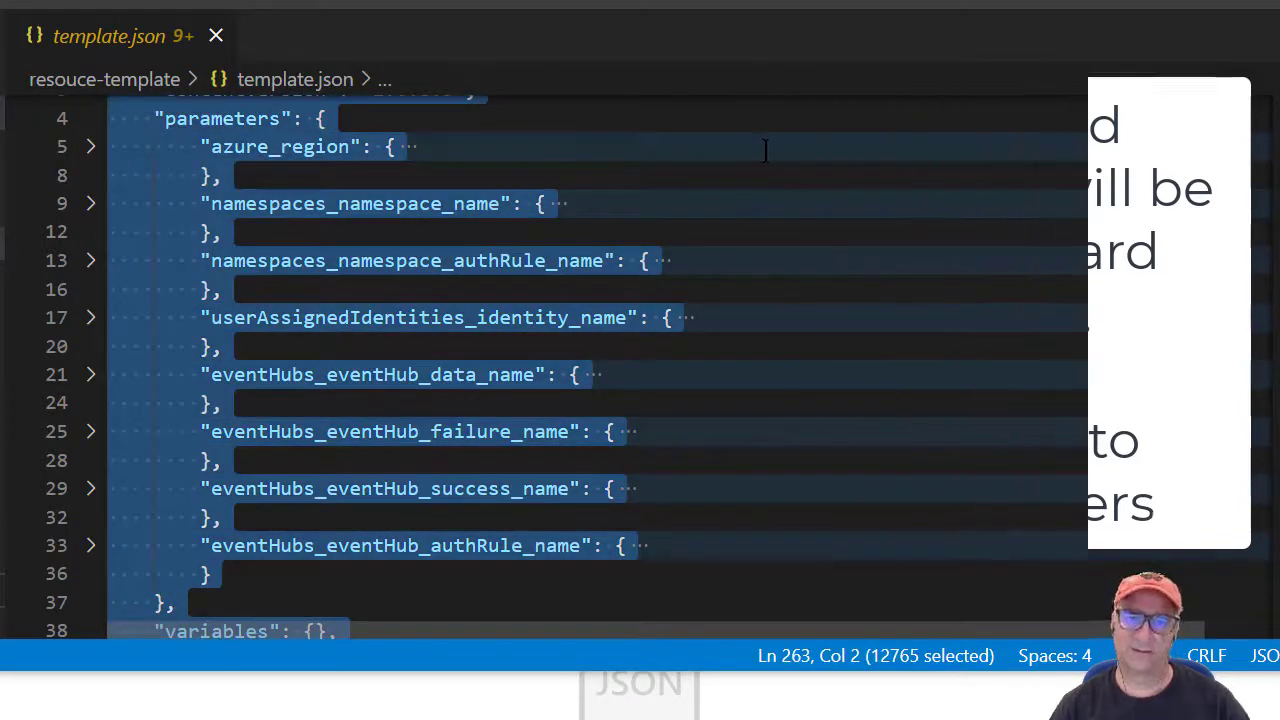
pyautogui.hotkey('alt', 'Tab')
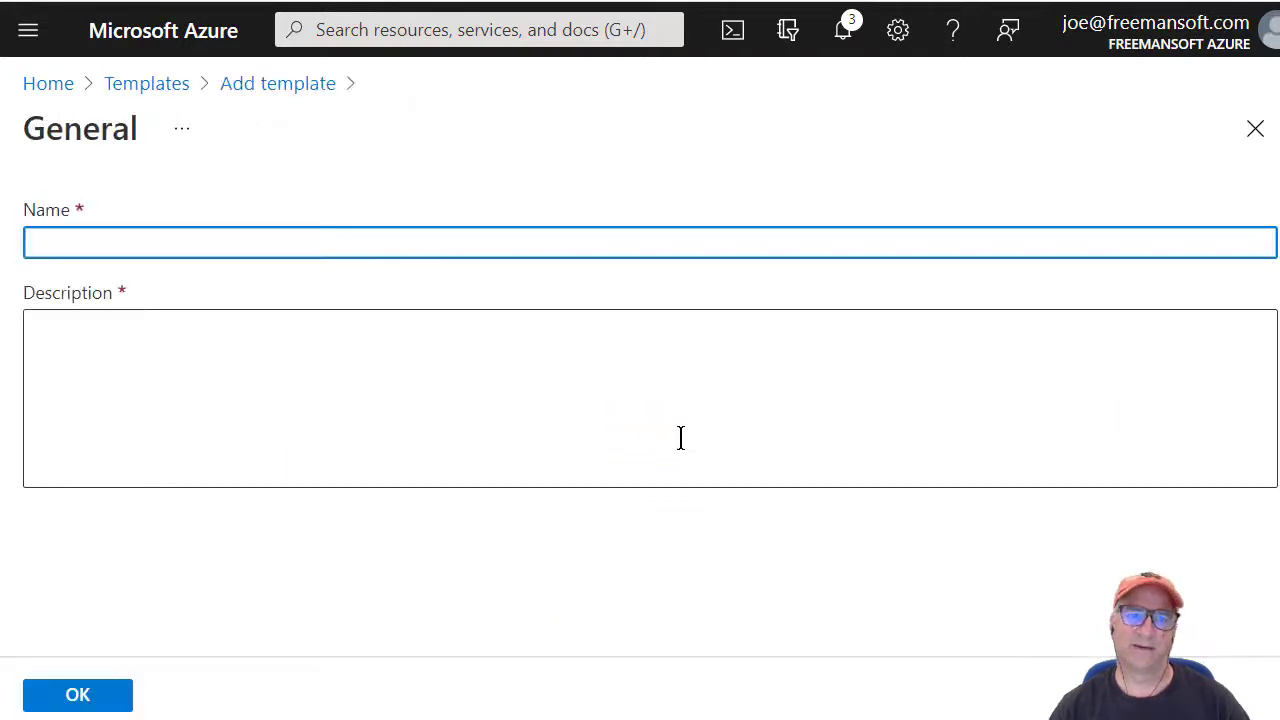
# Step: Name the new template my-eventhub-template, give it the description "so cool", and accept the general details
pyautogui.write('my')
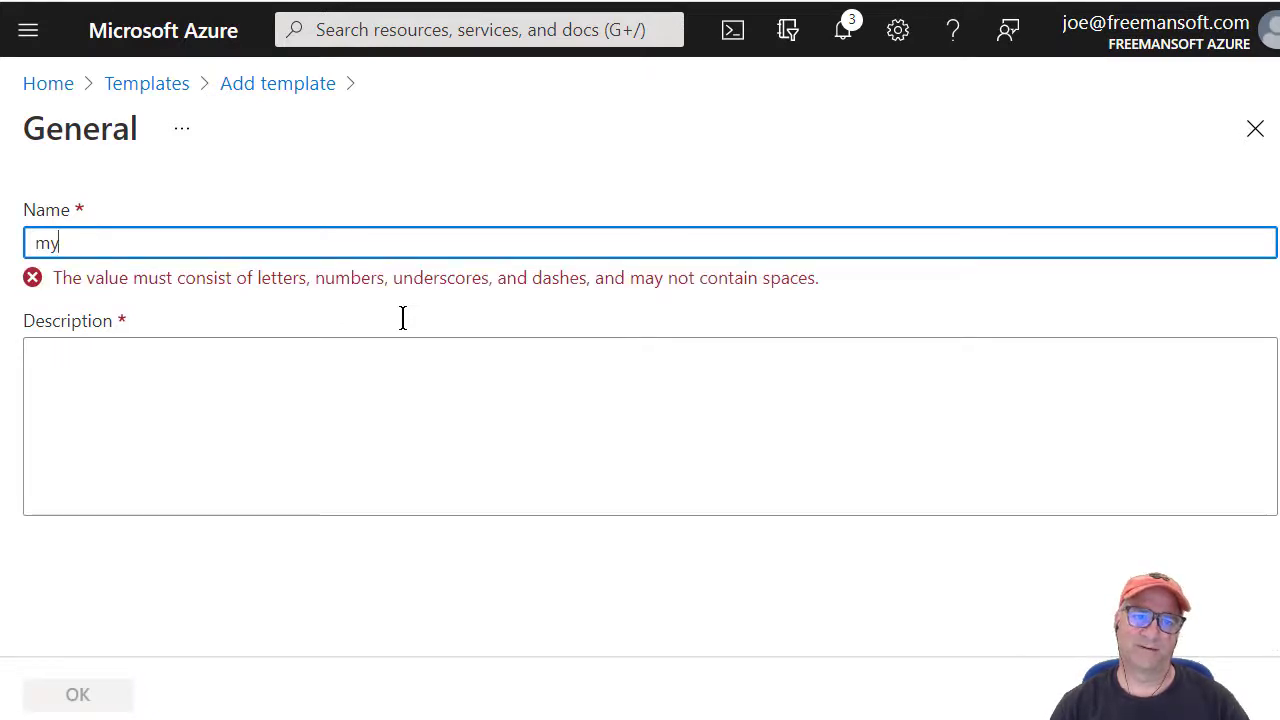
pyautogui.write('-eventh')
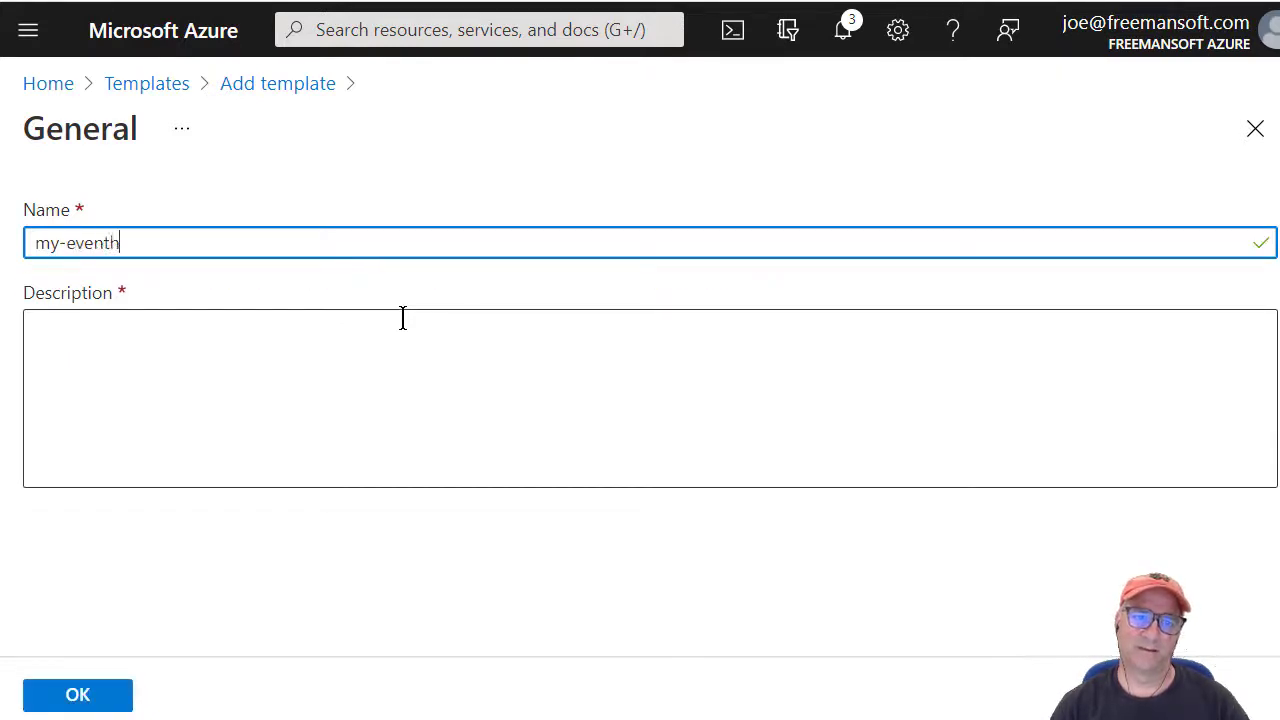
pyautogui.write('ub')
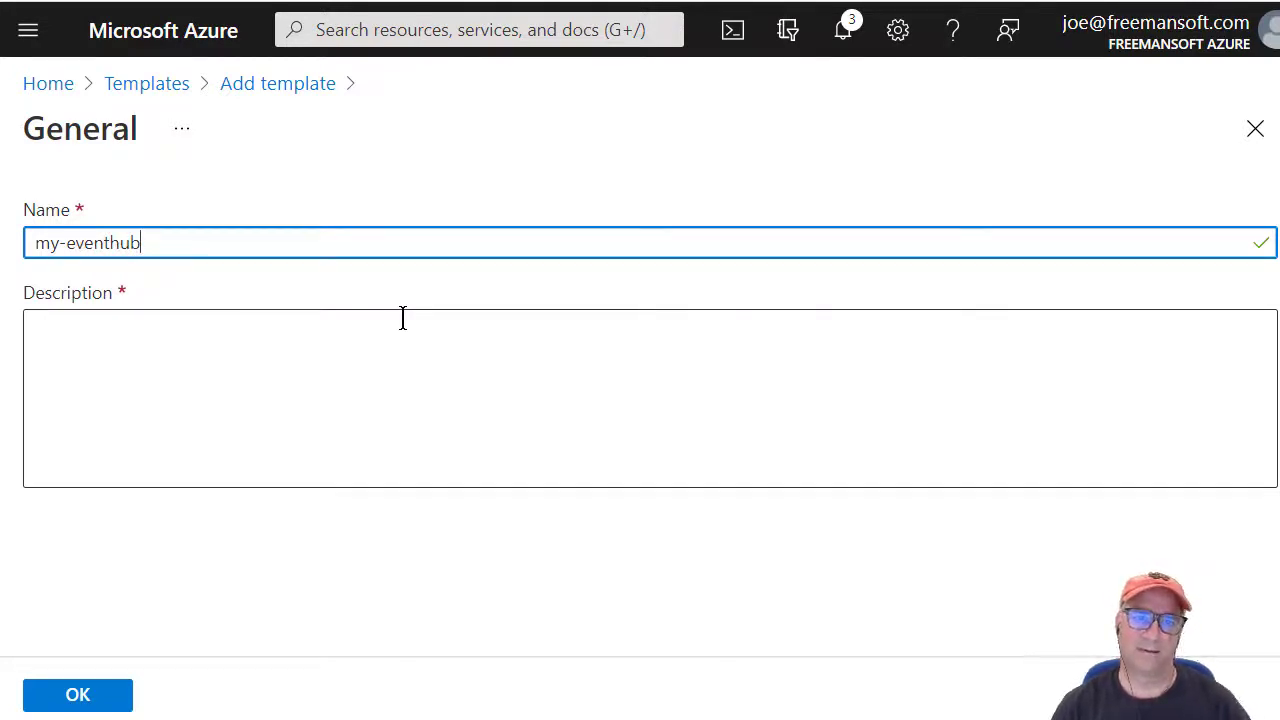
pyautogui.write('-template')
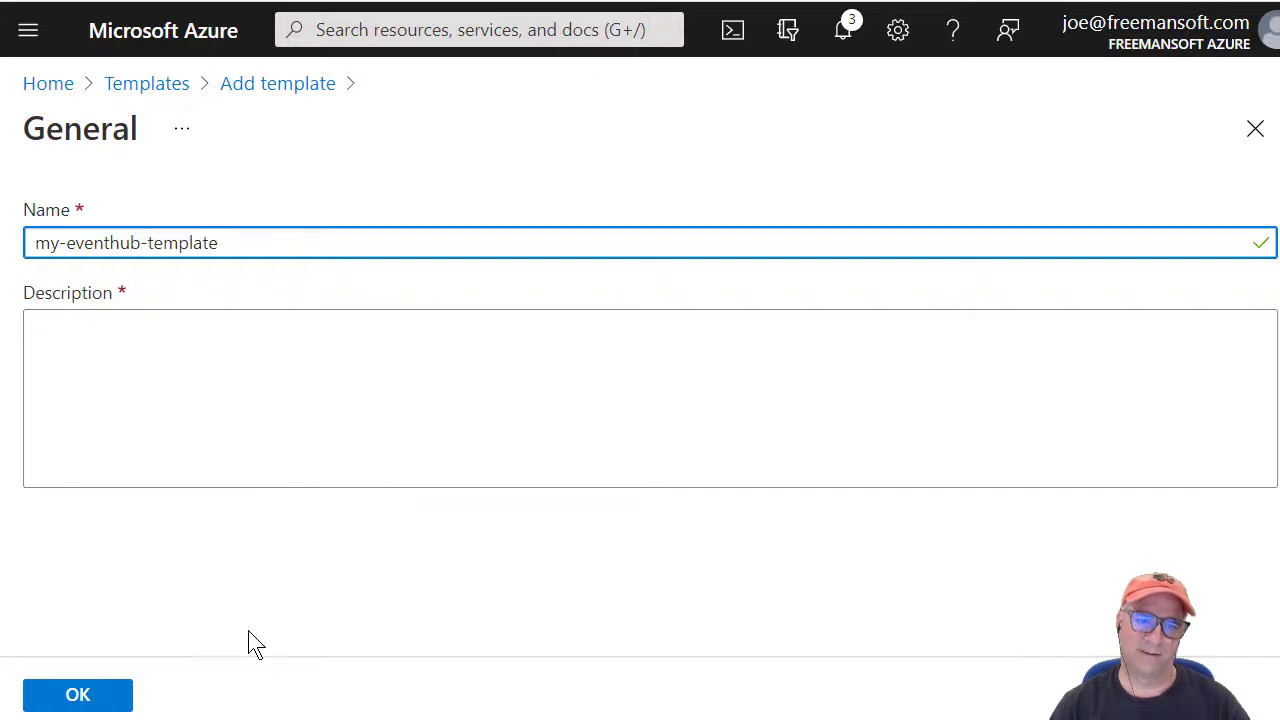
pyautogui.press('Tab')
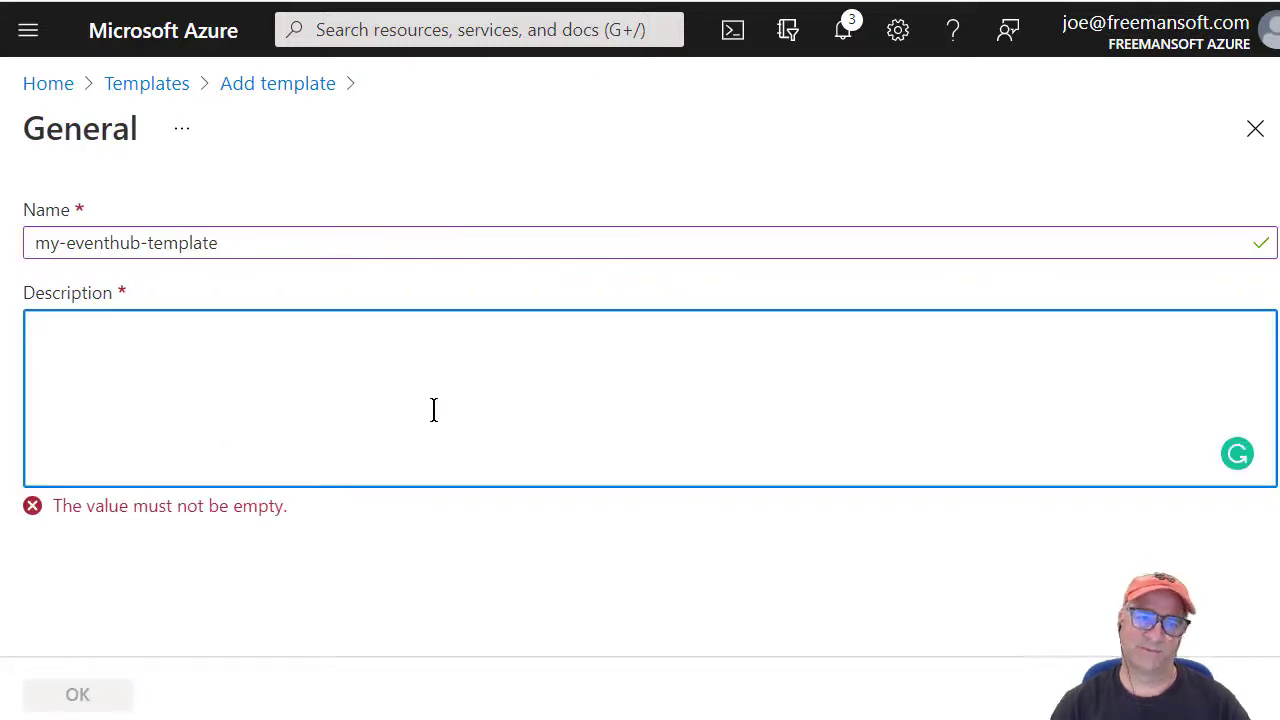
pyautogui.write('so cool')
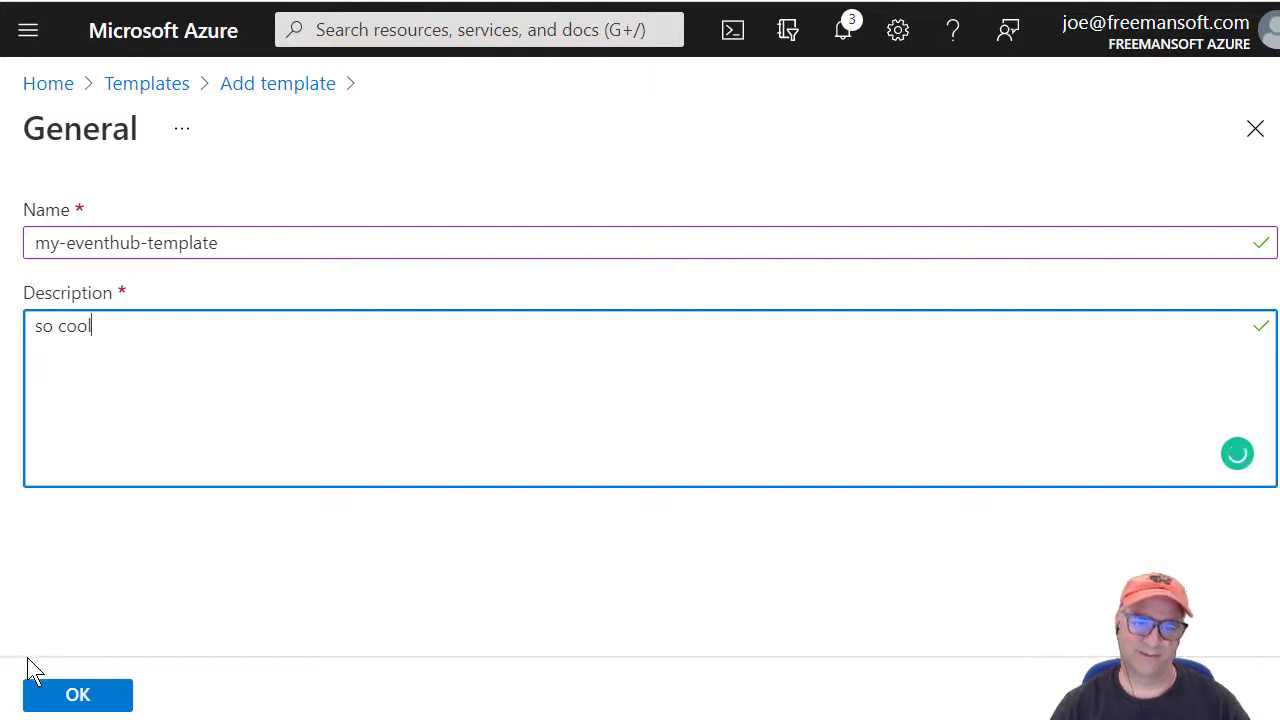
pyautogui.click(37, 691)
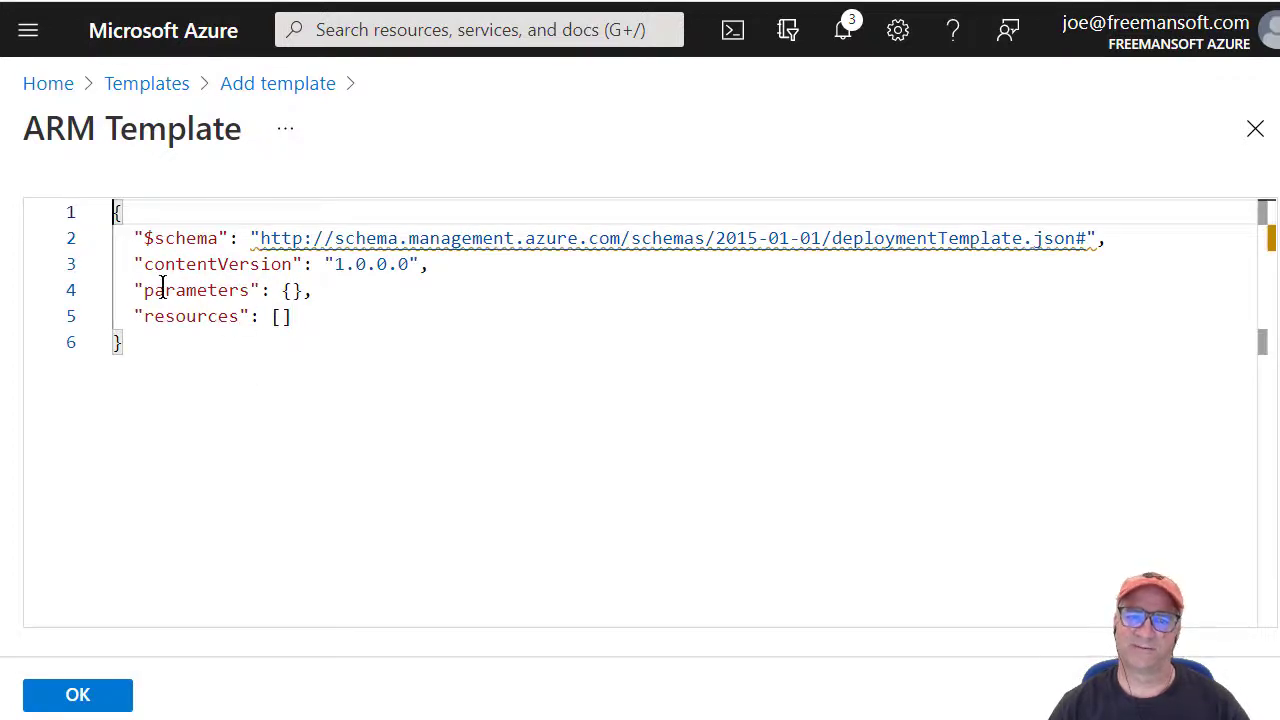
# Step: Replace the default ARM template code with the copied contents of template.json
pyautogui.click(171, 377)
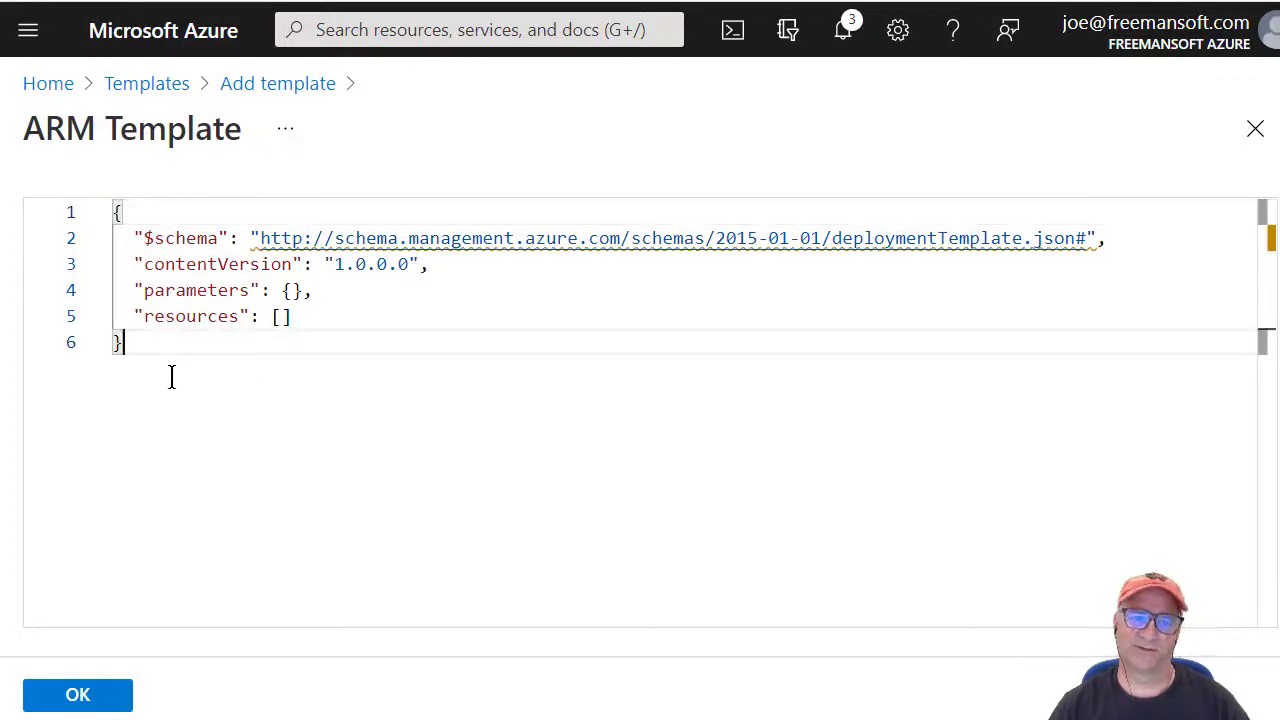
pyautogui.hotkey('ctrl', 'a')
pyautogui.press('Delete')
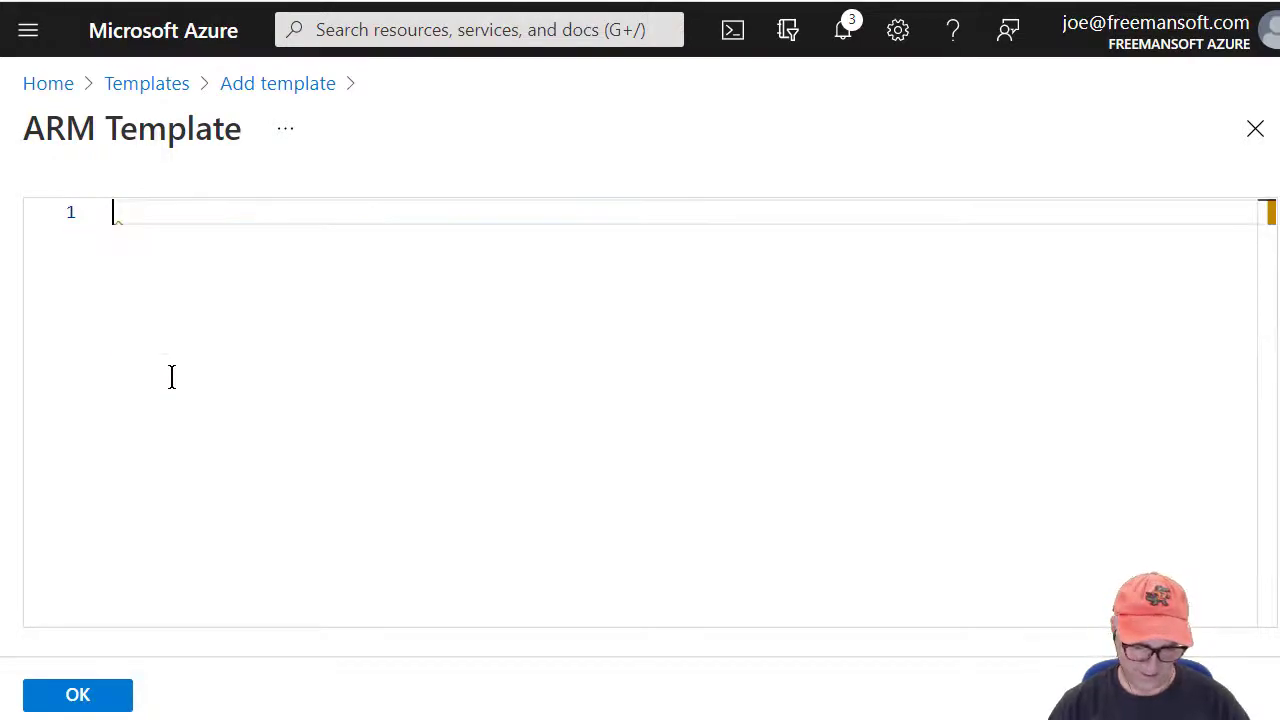
pyautogui.hotkey('ctrl', 'v')
# Step: Examine the pasted ARM template from its parameters through the namespace, event hub, authorization rule and consumer group resources
pyautogui.scroll(15, 171, 377)
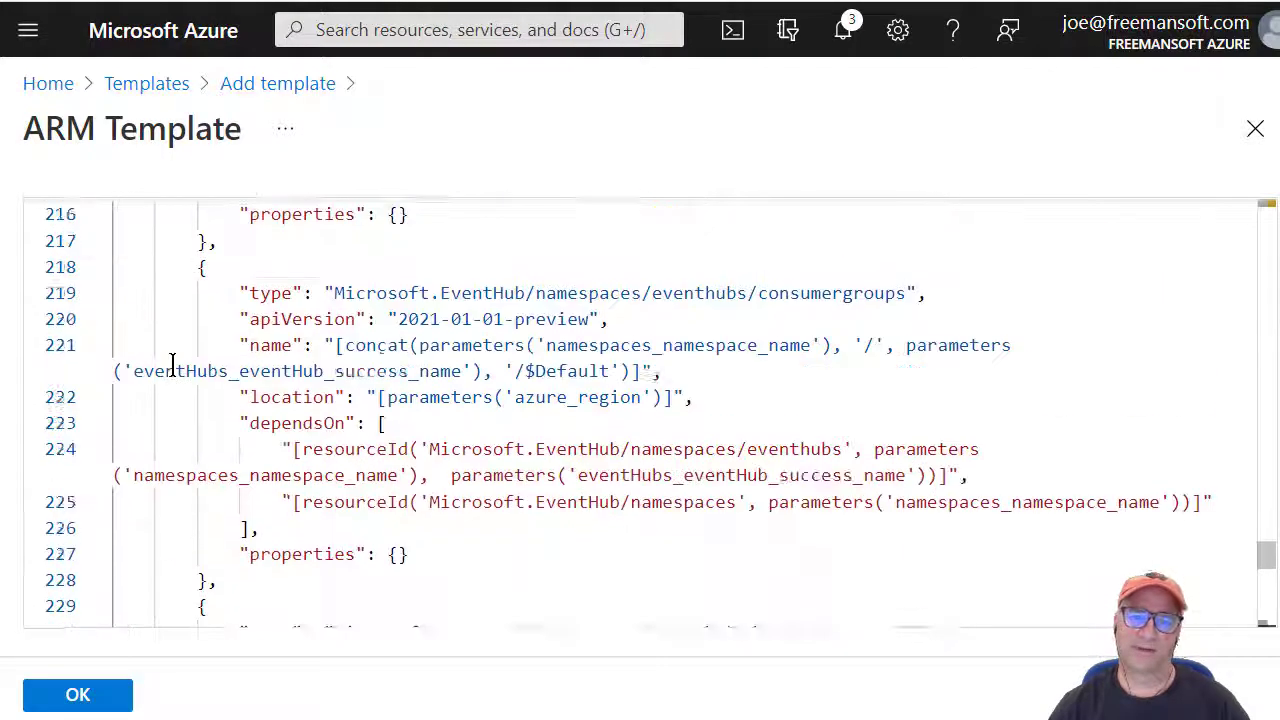
pyautogui.moveTo(1266, 498); pyautogui.dragTo(1260, 149)
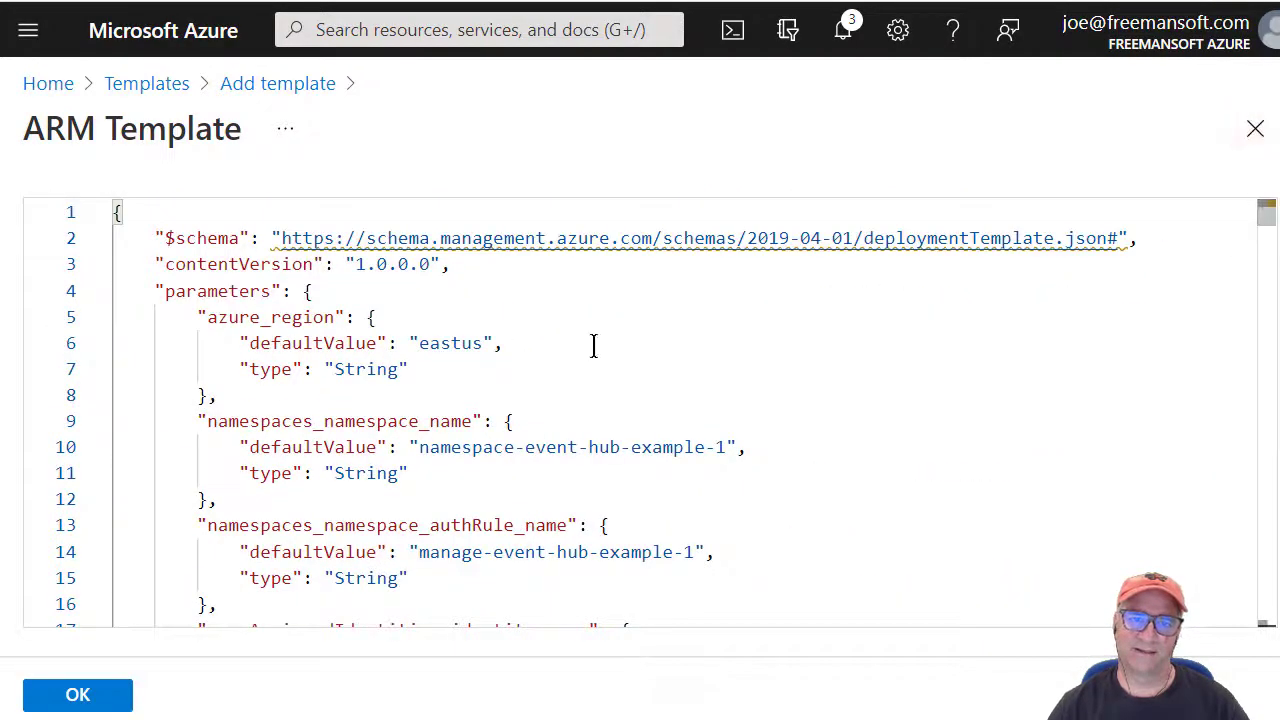
pyautogui.scroll(-3, 492, 360)
pyautogui.scroll(-1, 490, 364)
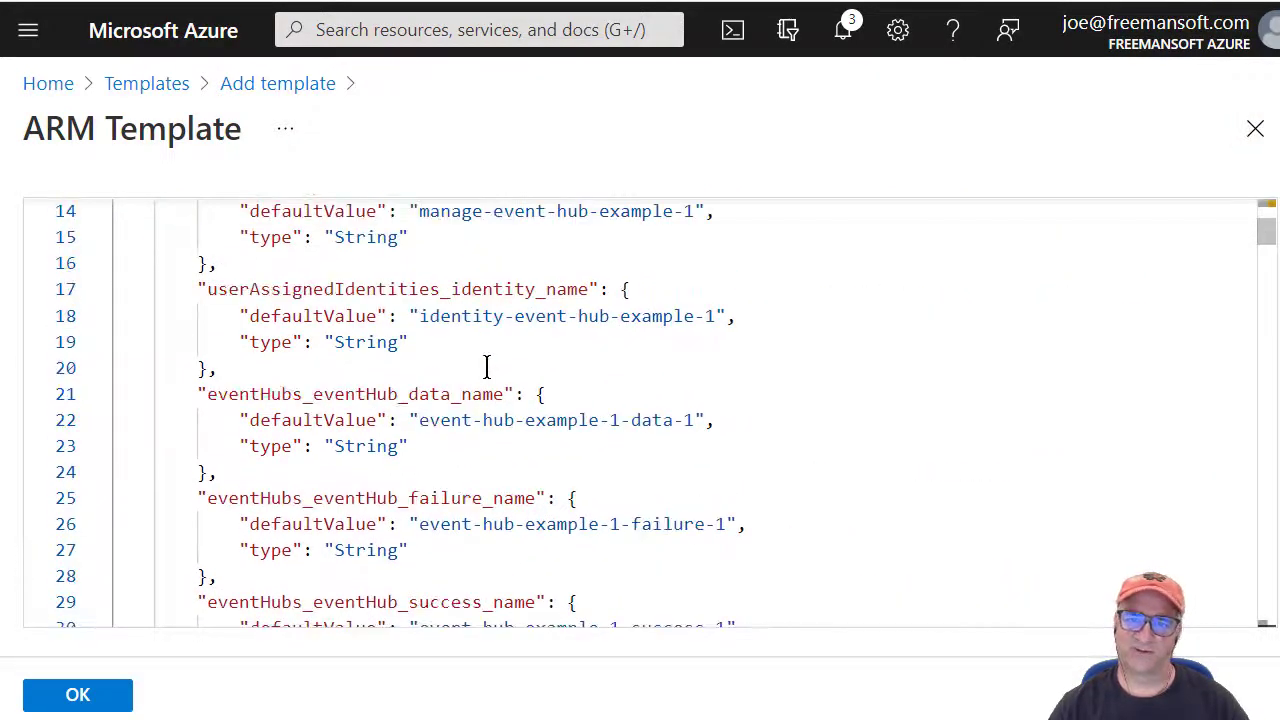
pyautogui.scroll(-6, 633, 443)
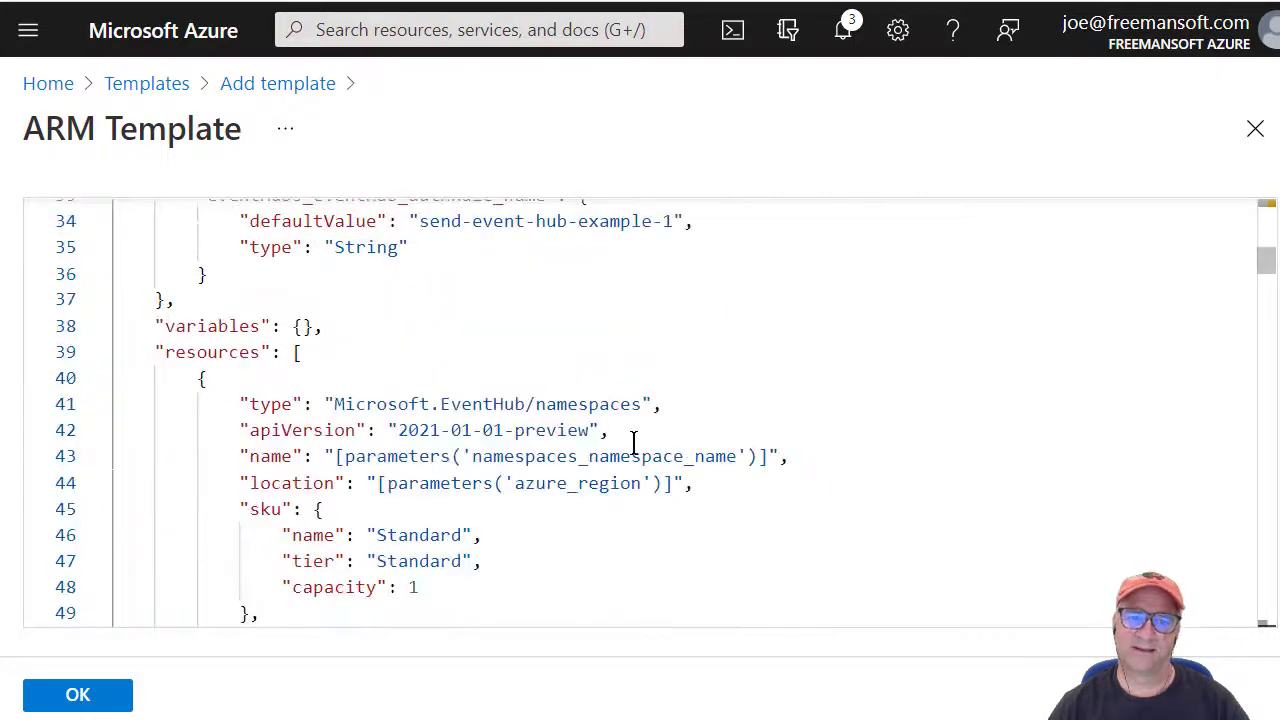
pyautogui.scroll(-2, 633, 443)
pyautogui.scroll(-3, 633, 443)
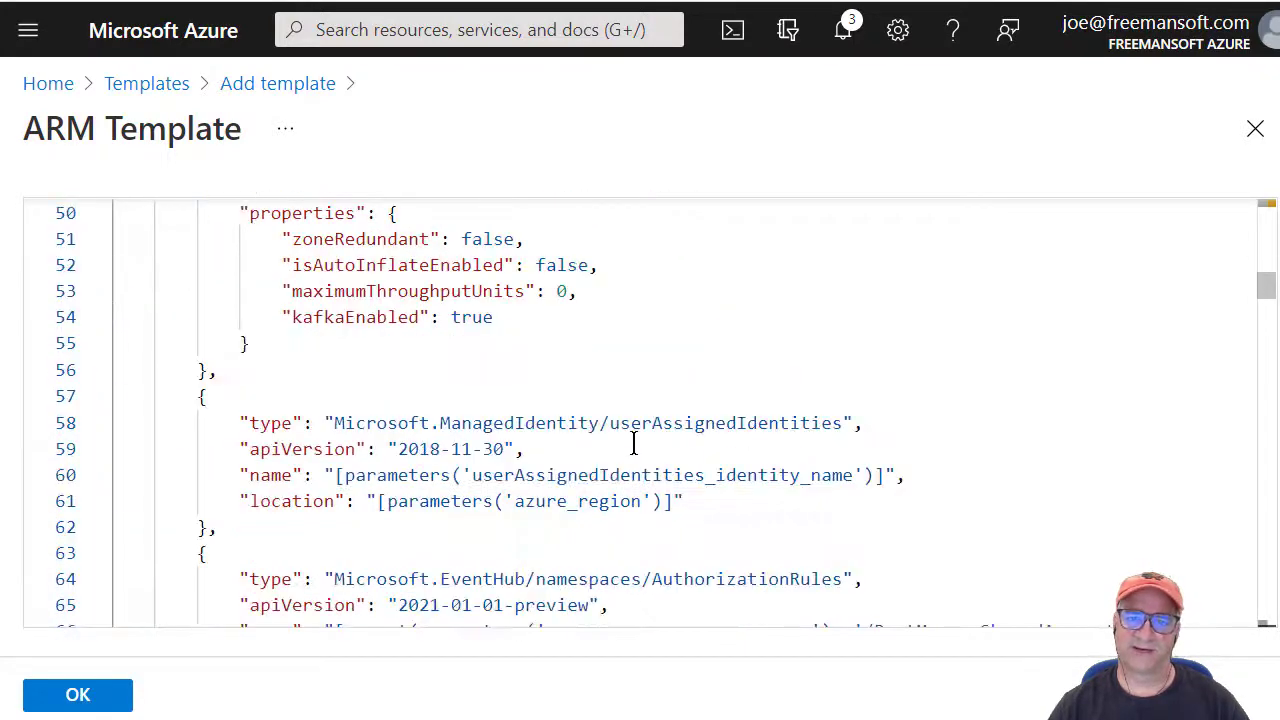
pyautogui.scroll(-3, 740, 430)
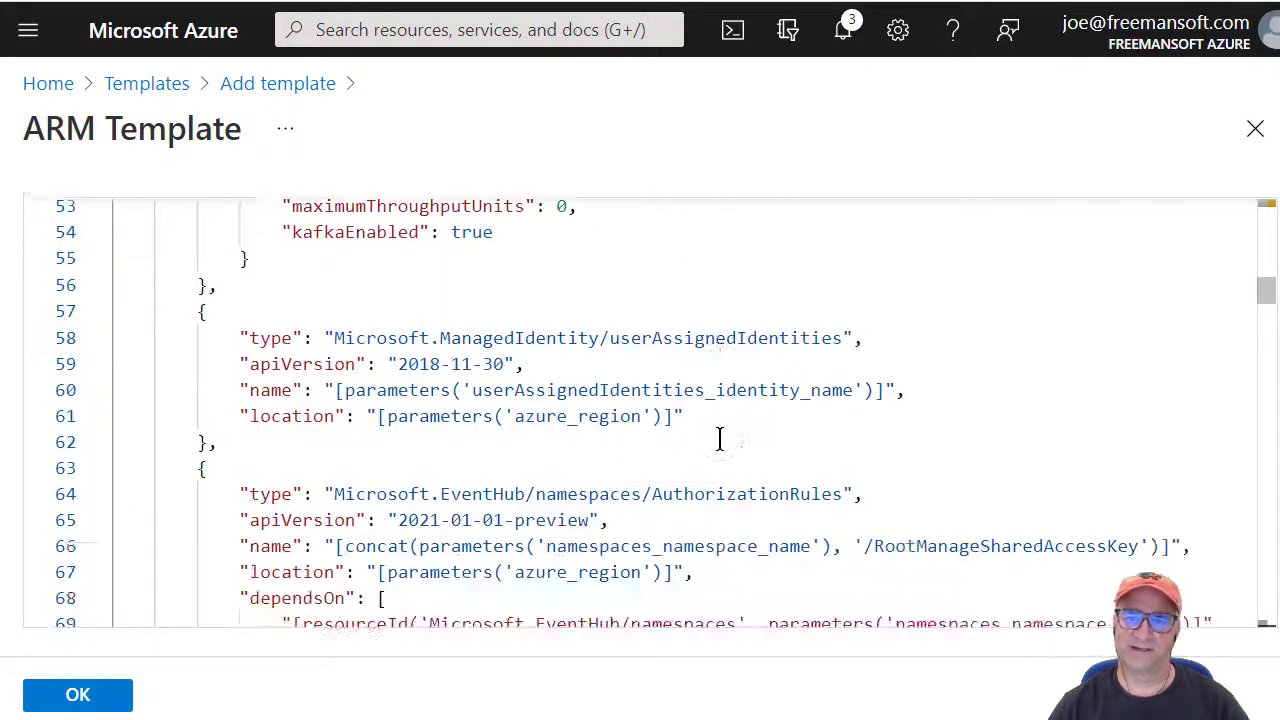
pyautogui.scroll(-3, 673, 380)
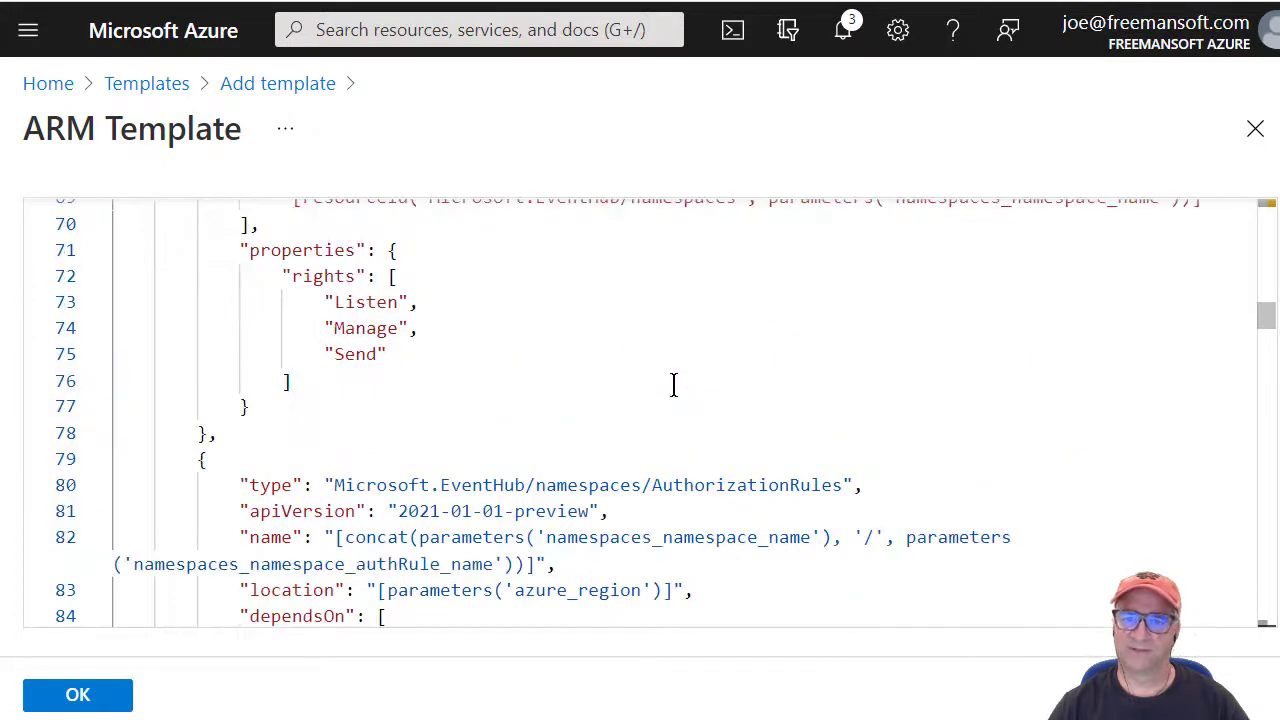
pyautogui.scroll(-5, 654, 417)
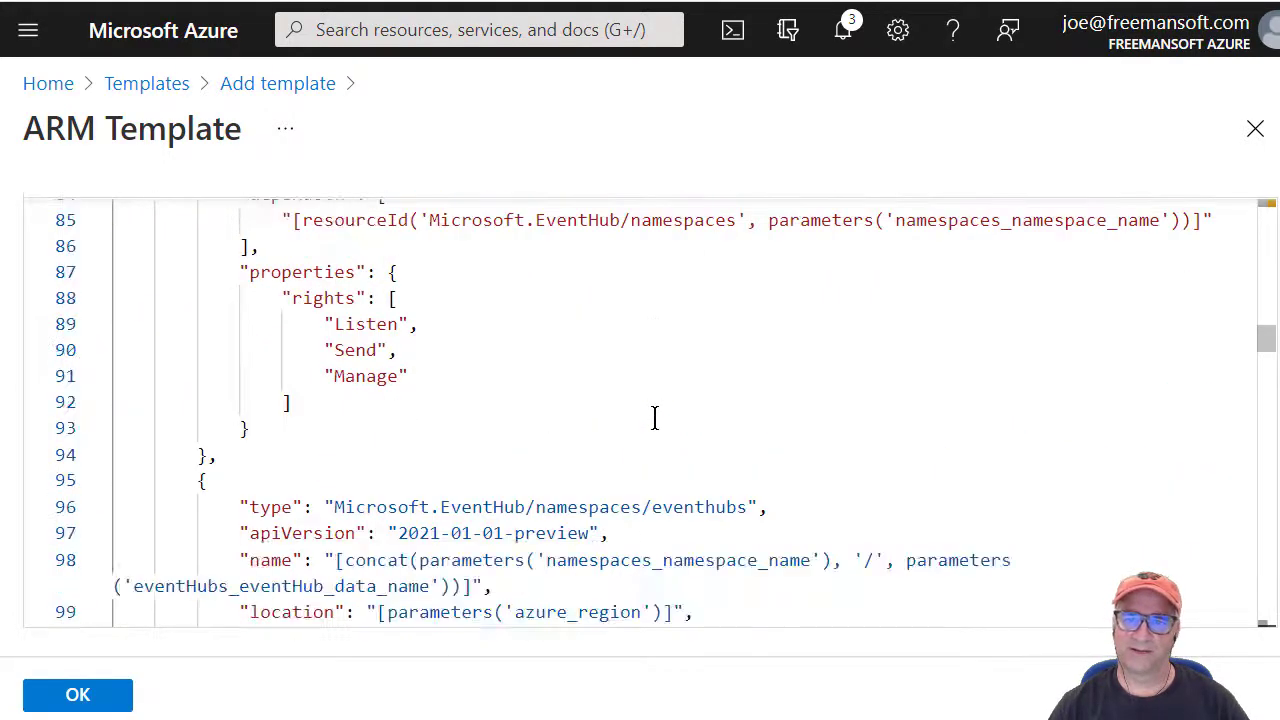
pyautogui.scroll(-1, 654, 417)
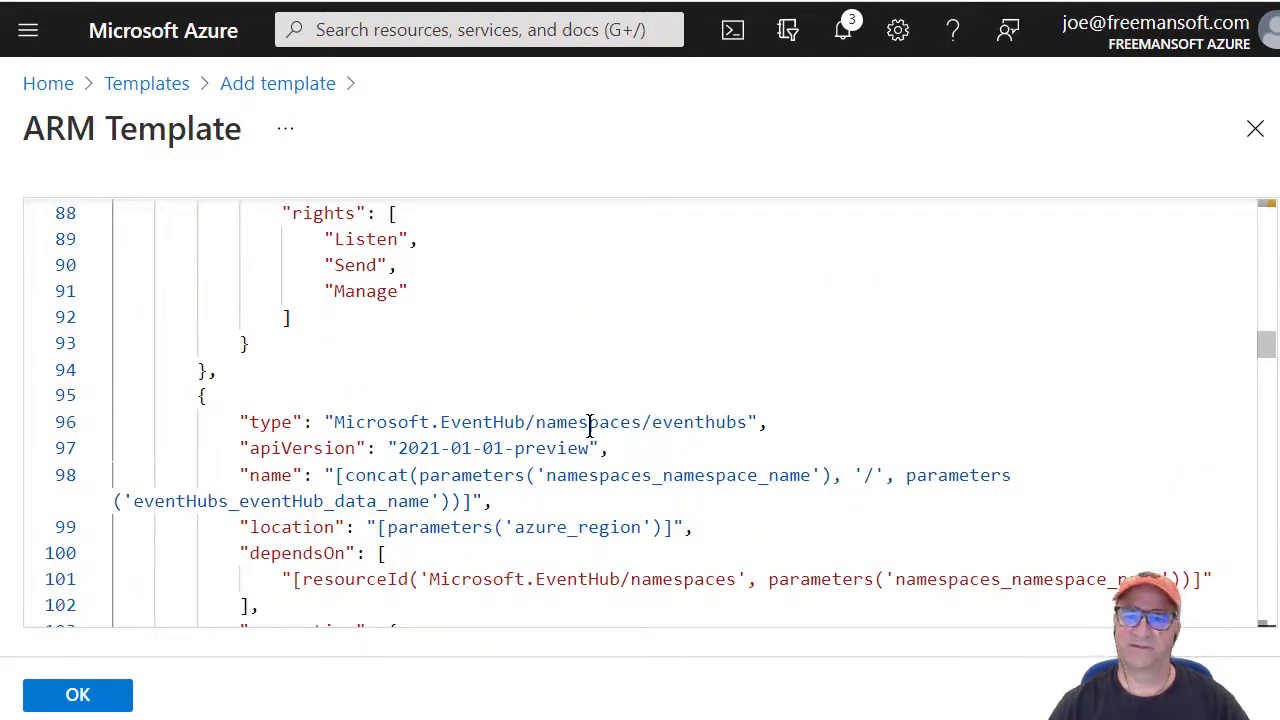
pyautogui.scroll(-4, 590, 426)
pyautogui.scroll(-1, 590, 426)
pyautogui.scroll(-7, 666, 440)
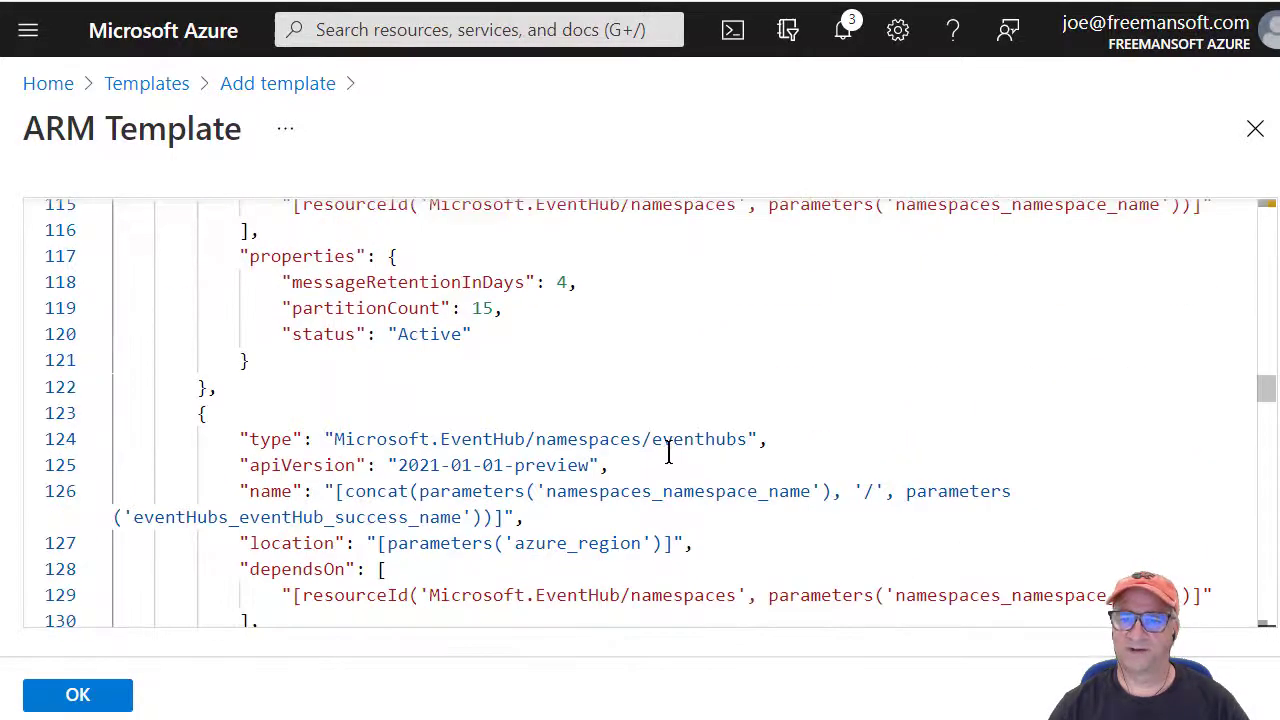
pyautogui.scroll(-3, 669, 449)
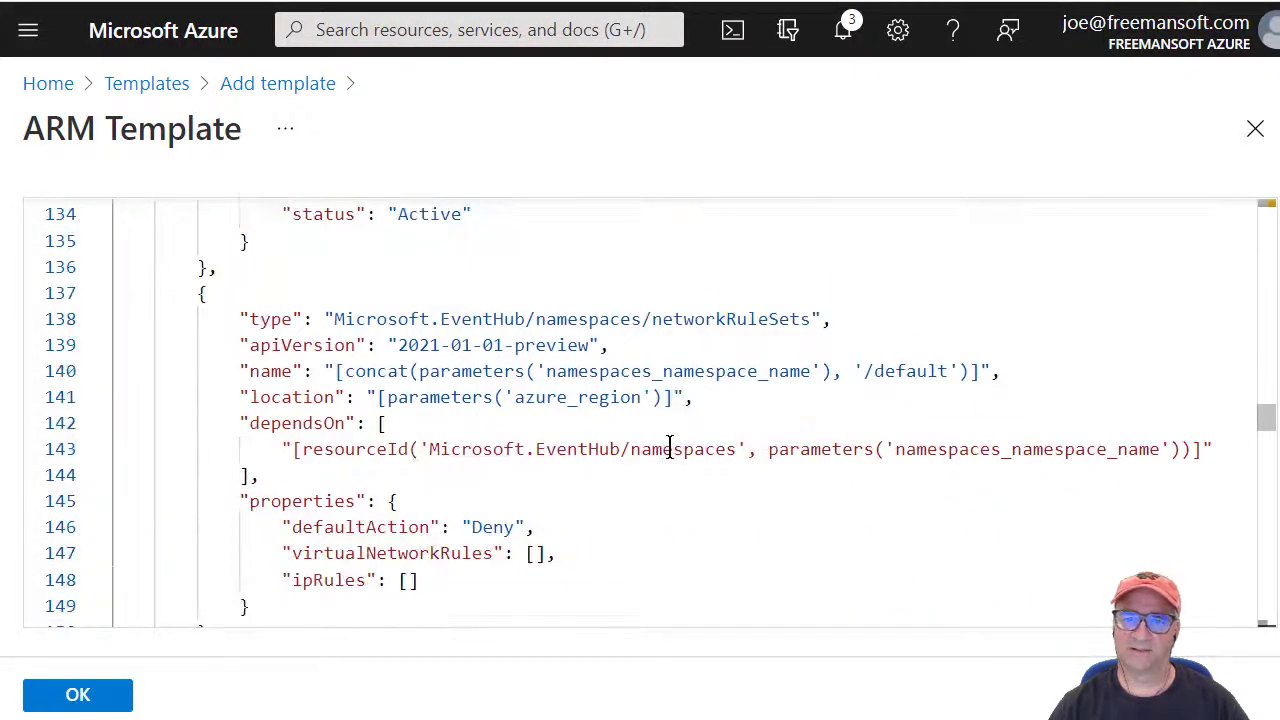
pyautogui.scroll(-5, 669, 449)
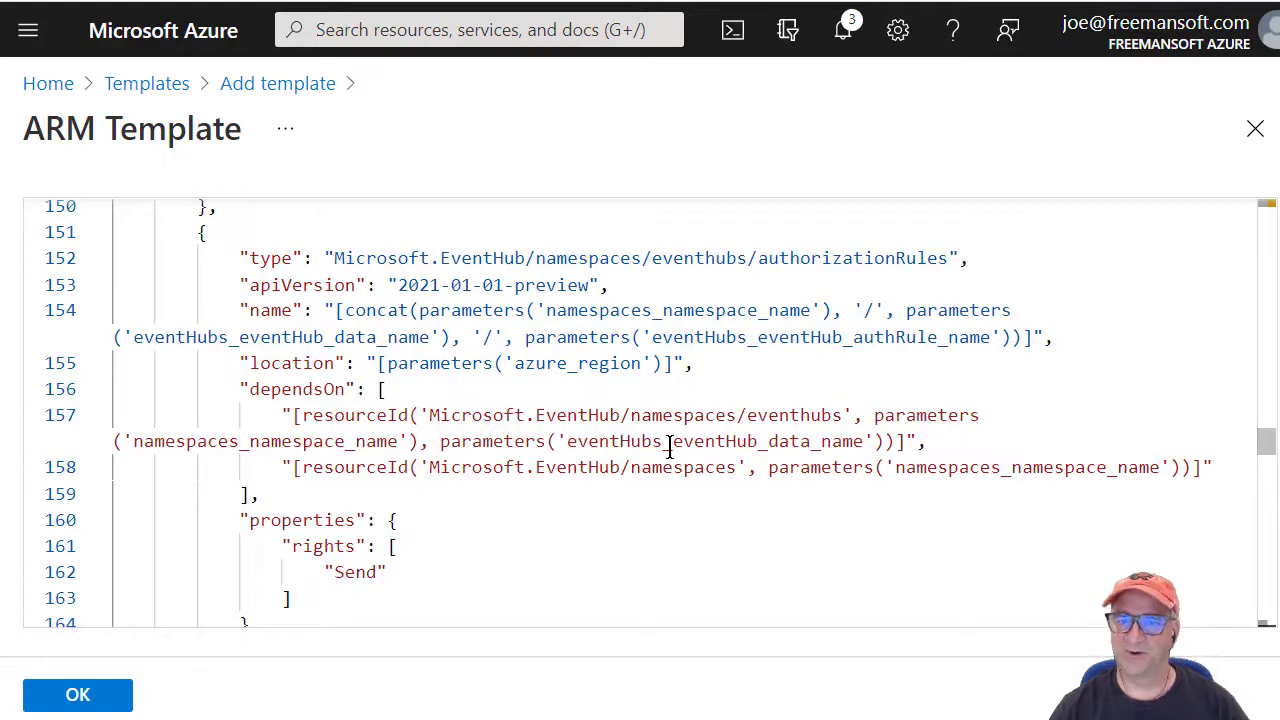
pyautogui.scroll(-5, 669, 449)
pyautogui.scroll(-5, 669, 449)
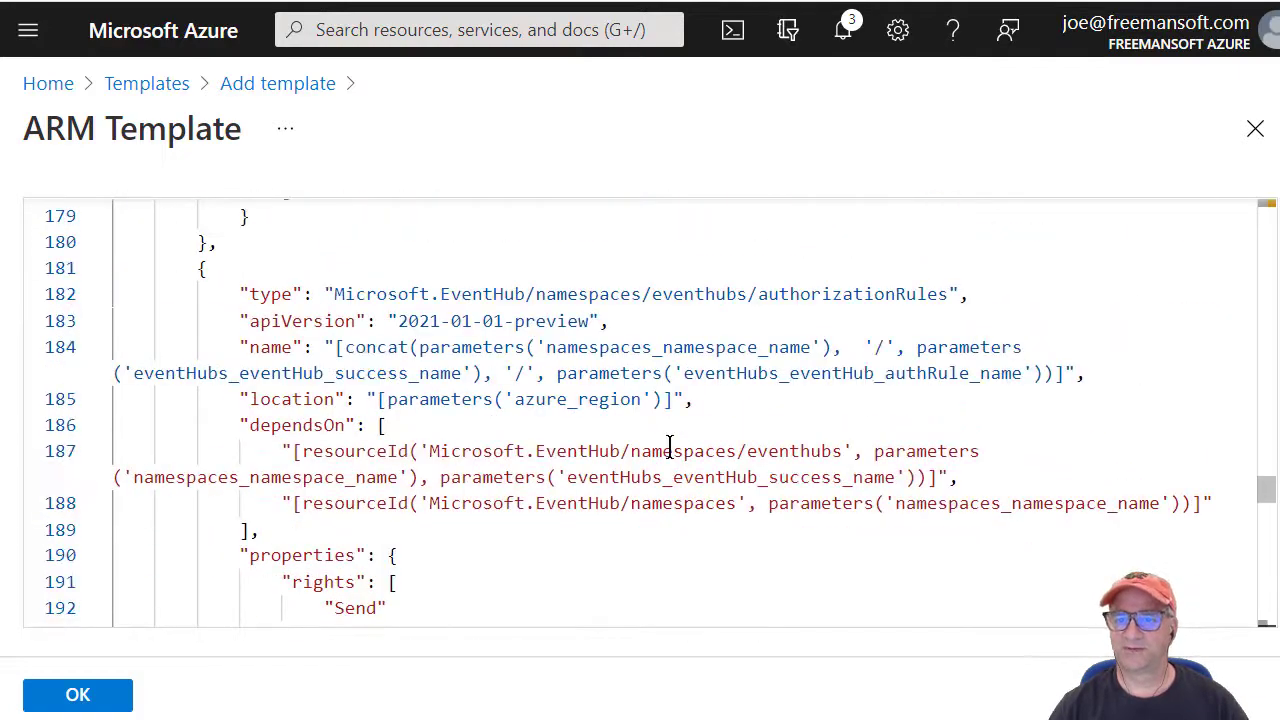
pyautogui.scroll(-5, 669, 449)
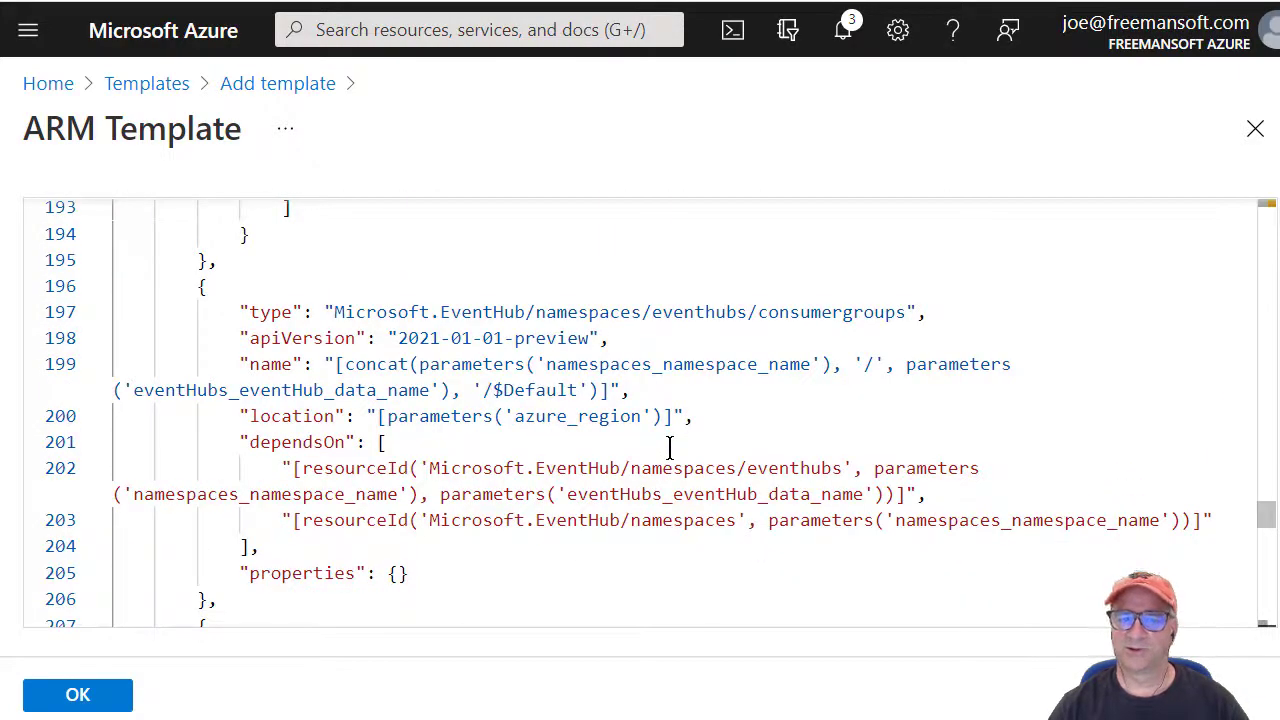
pyautogui.scroll(-5, 669, 449)
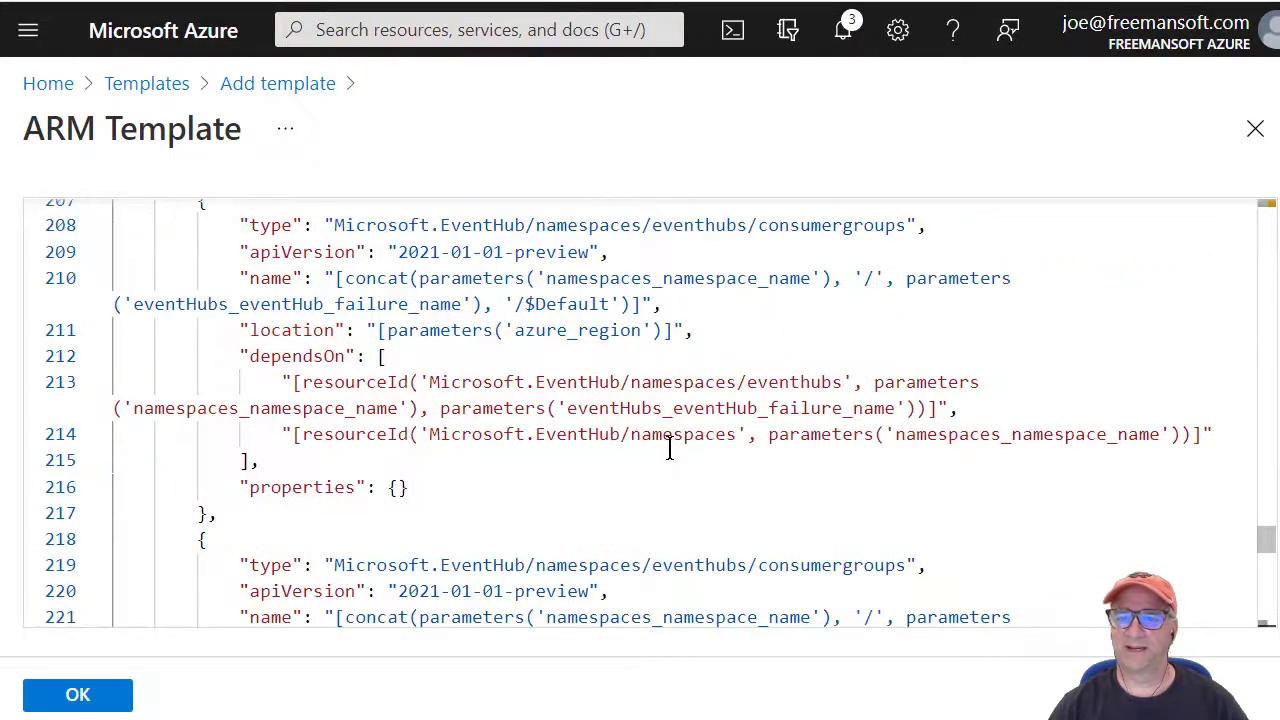
pyautogui.scroll(-10, 669, 449)
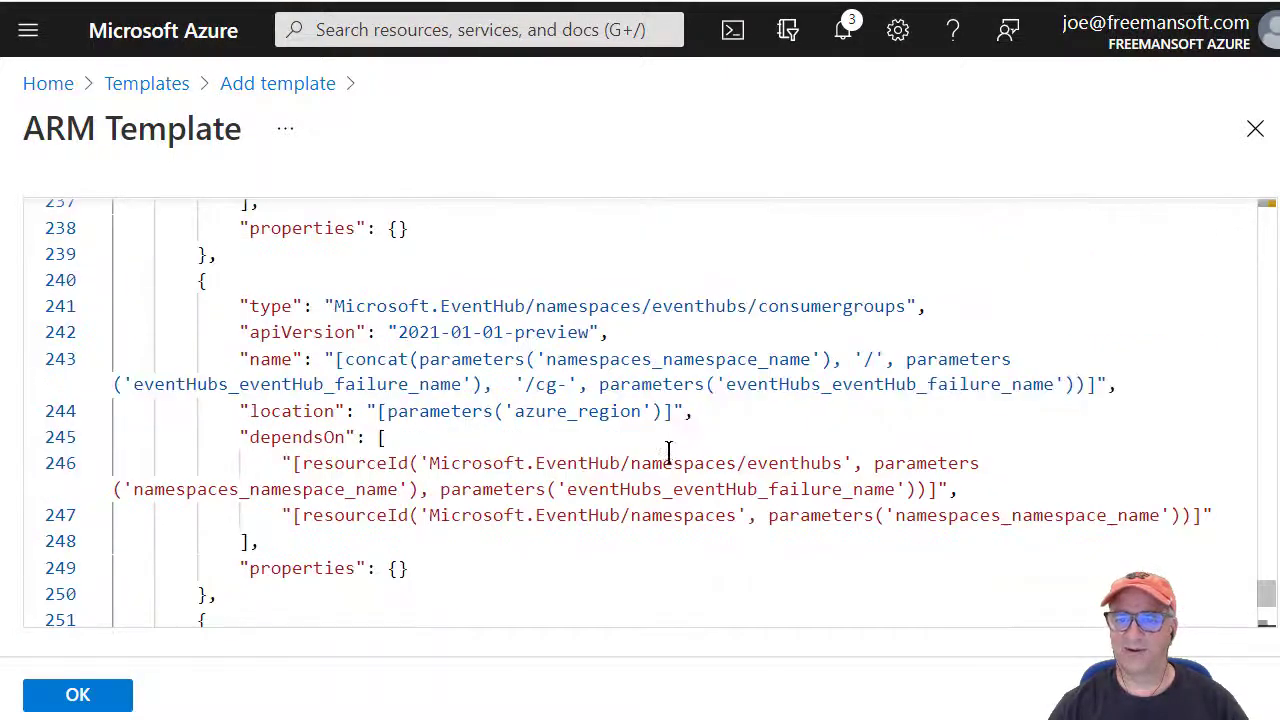
pyautogui.scroll(-4, 669, 449)
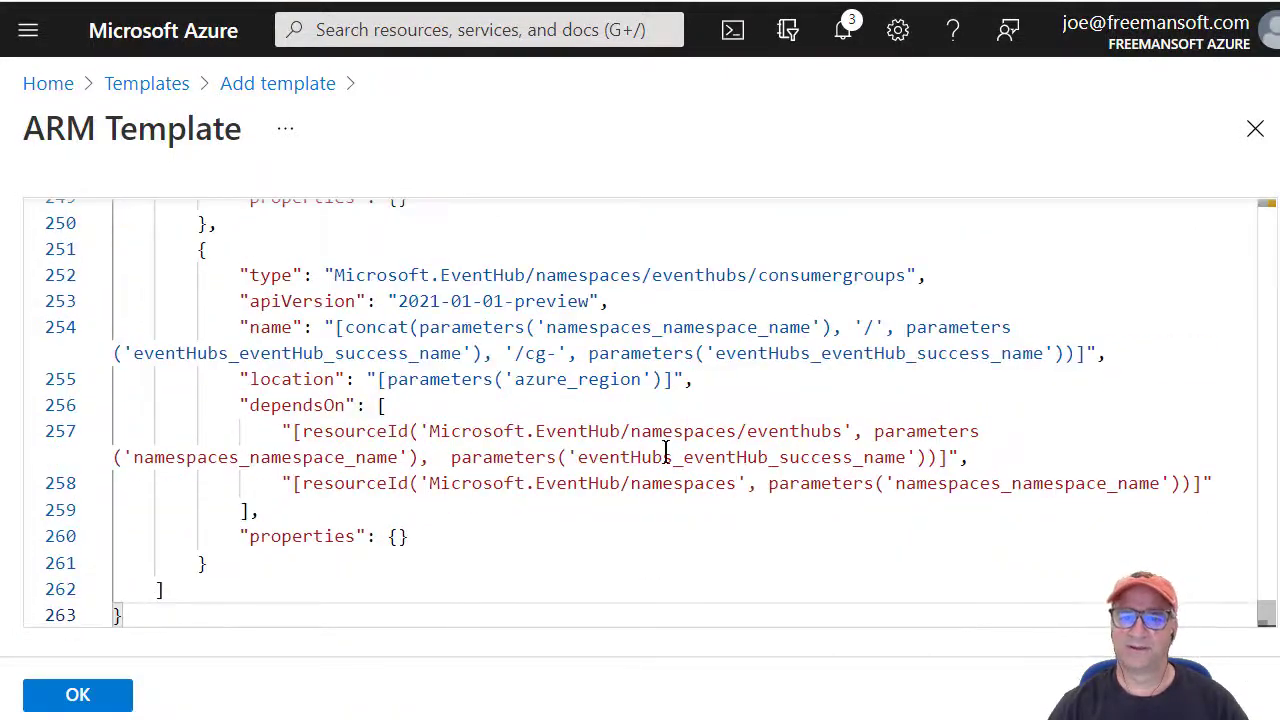
pyautogui.scroll(20, 667, 452)
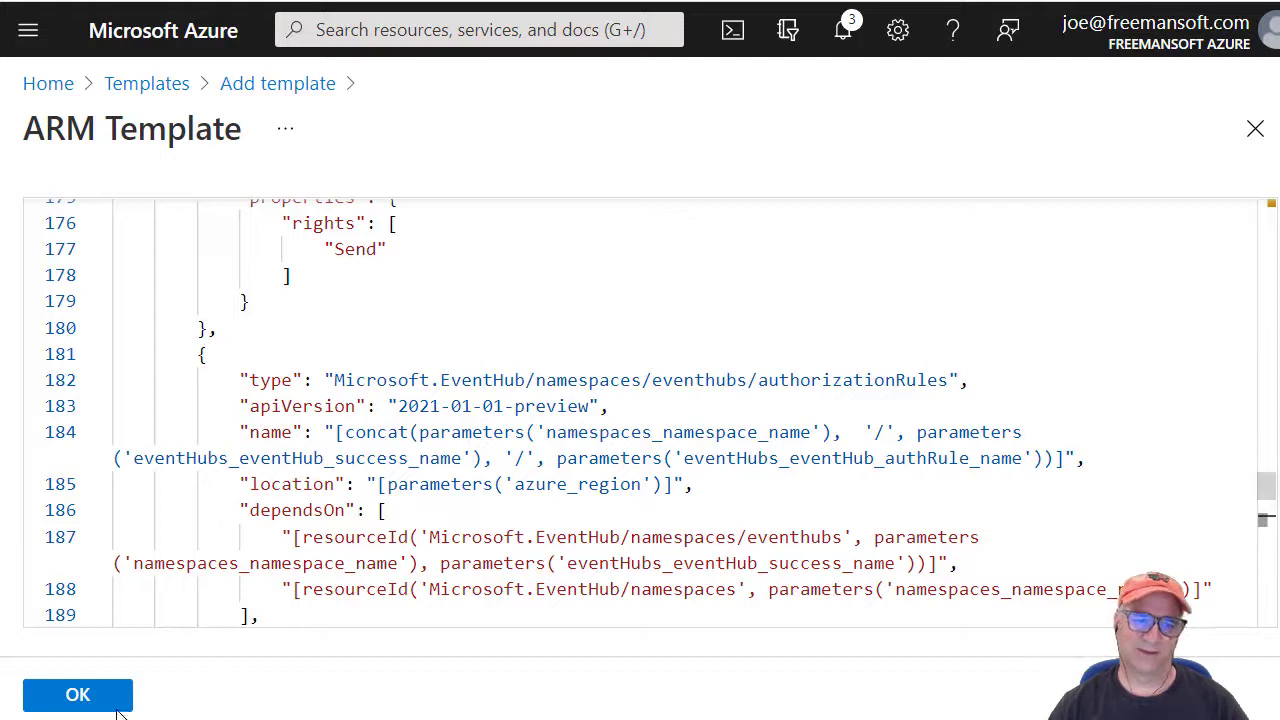
# Step: Accept the pasted ARM template code, add the new template, and refresh the templates list
pyautogui.click(80, 697)
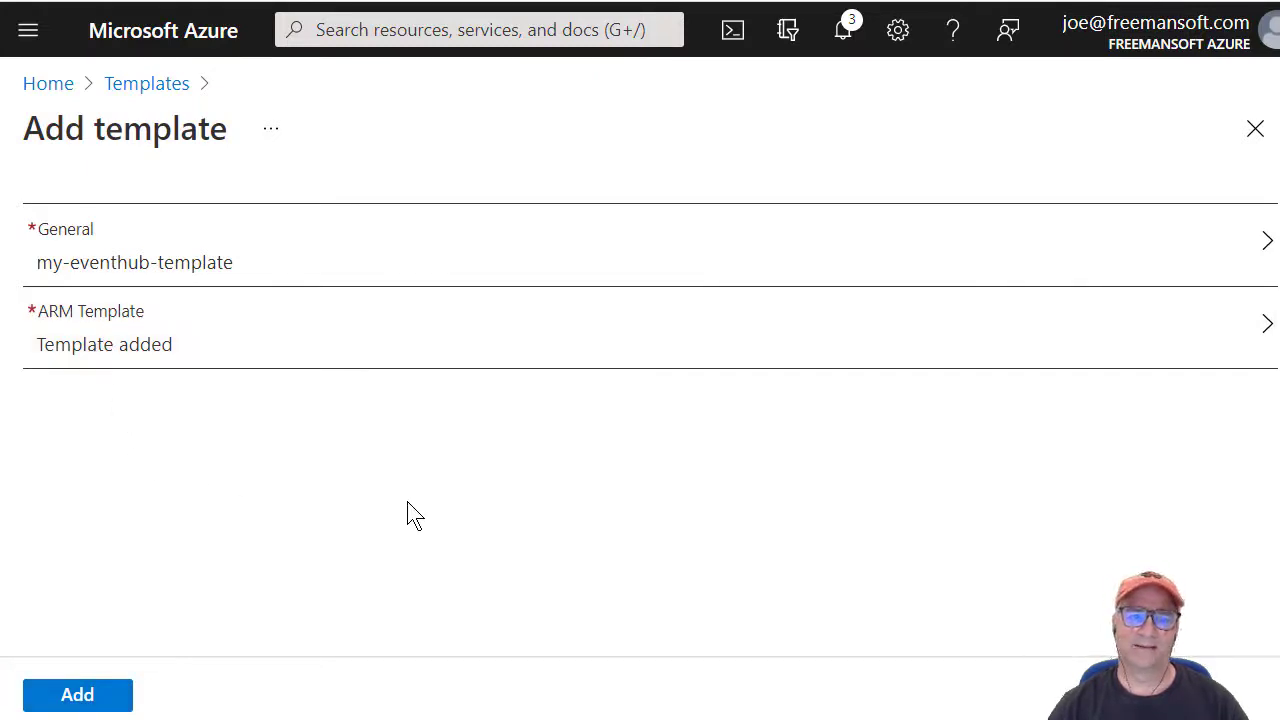
pyautogui.click(116, 695)
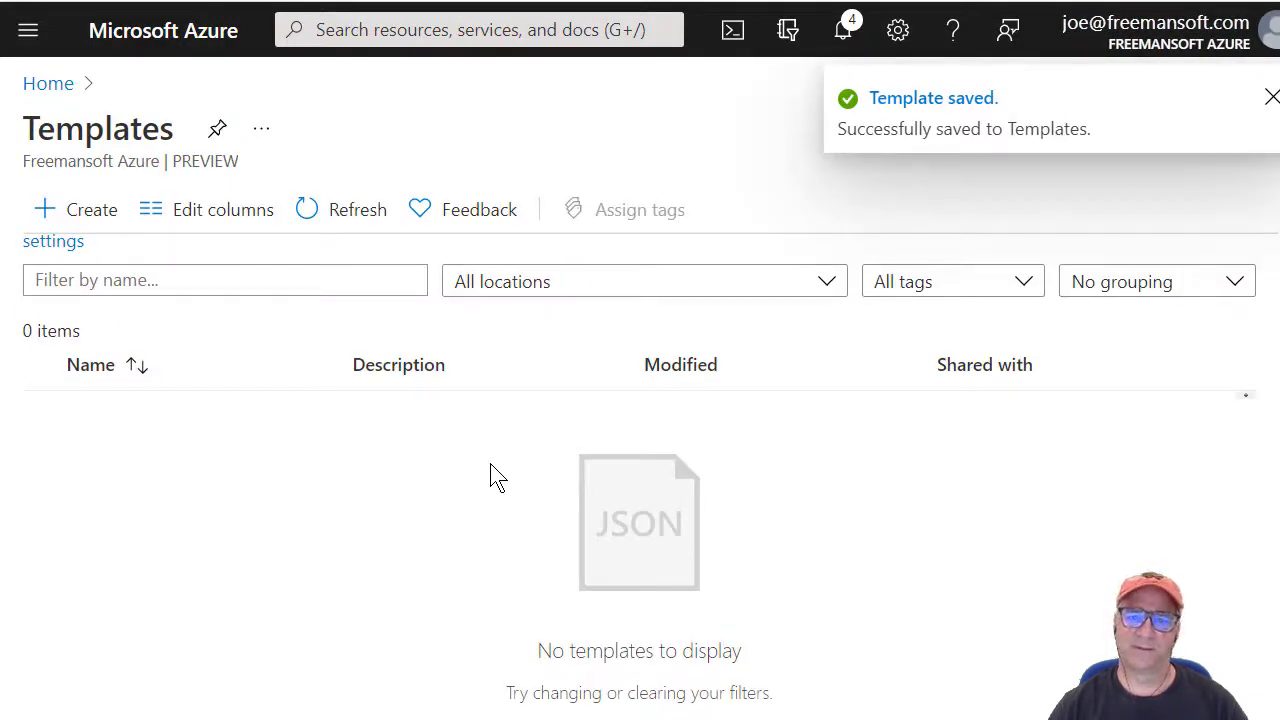
pyautogui.click(307, 213)
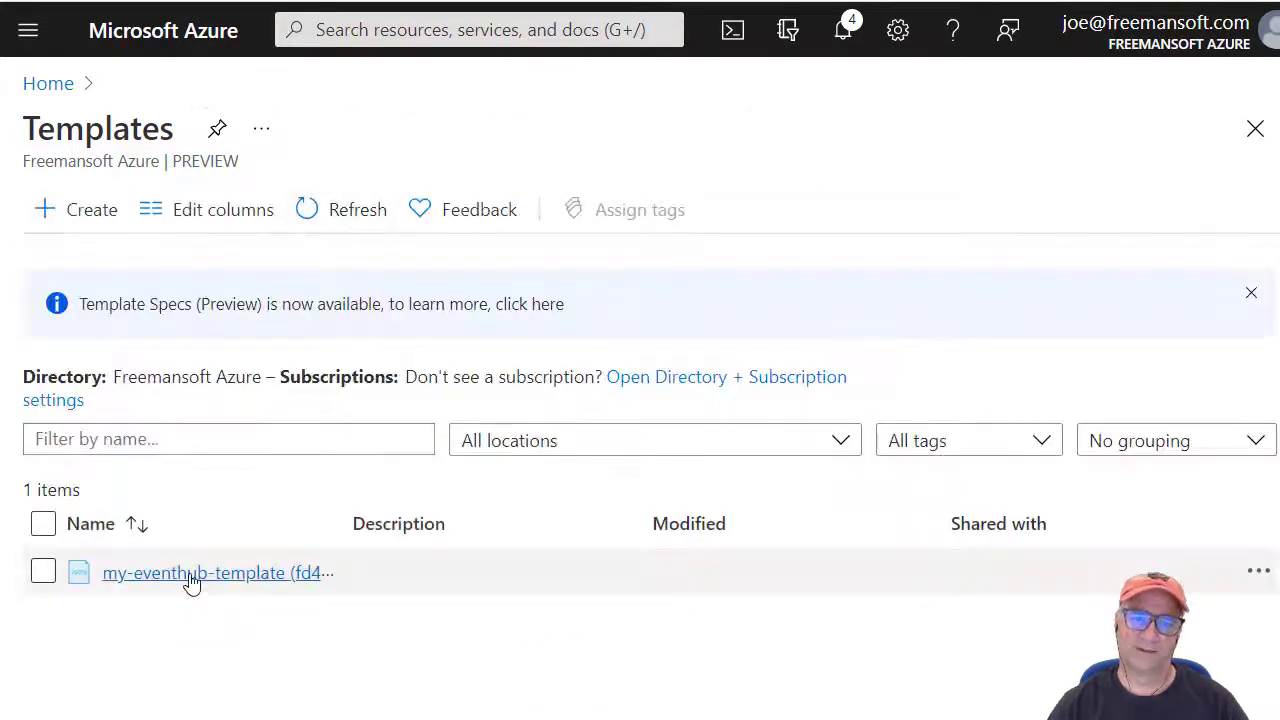
# Step: Open my-eventhub-template and start a custom deployment from it
pyautogui.click(192, 573)
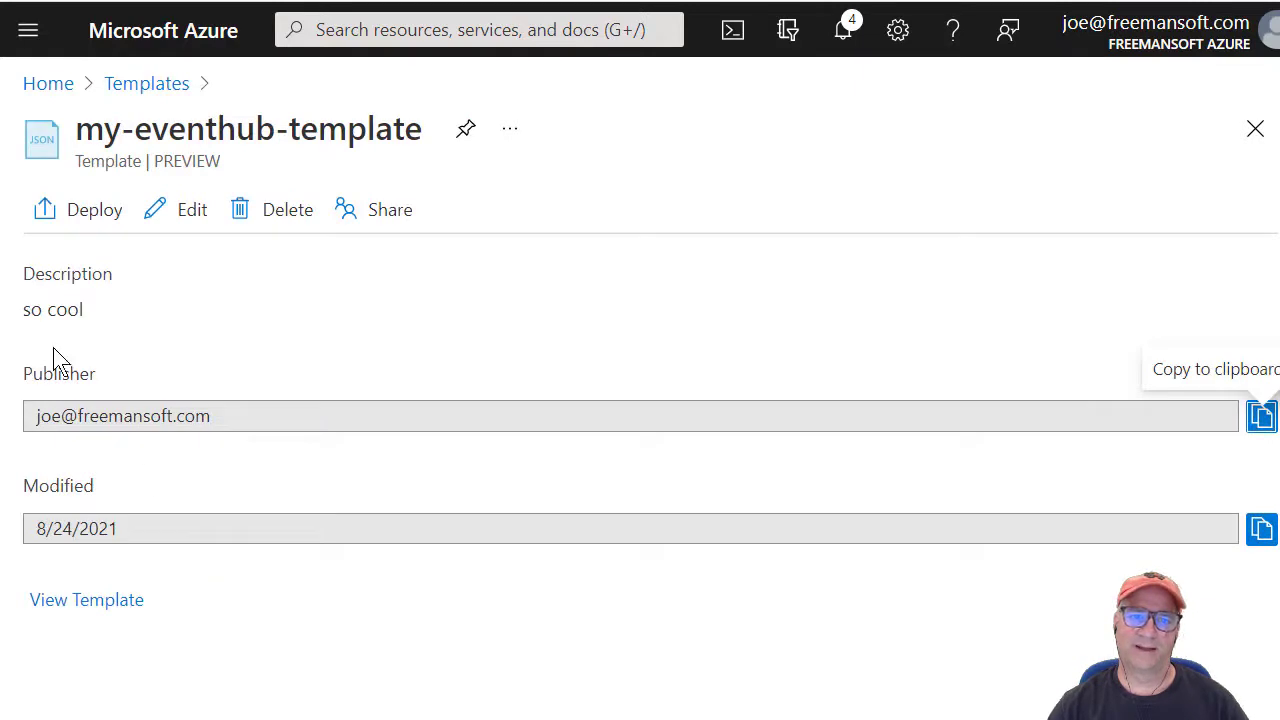
pyautogui.click(92, 219)
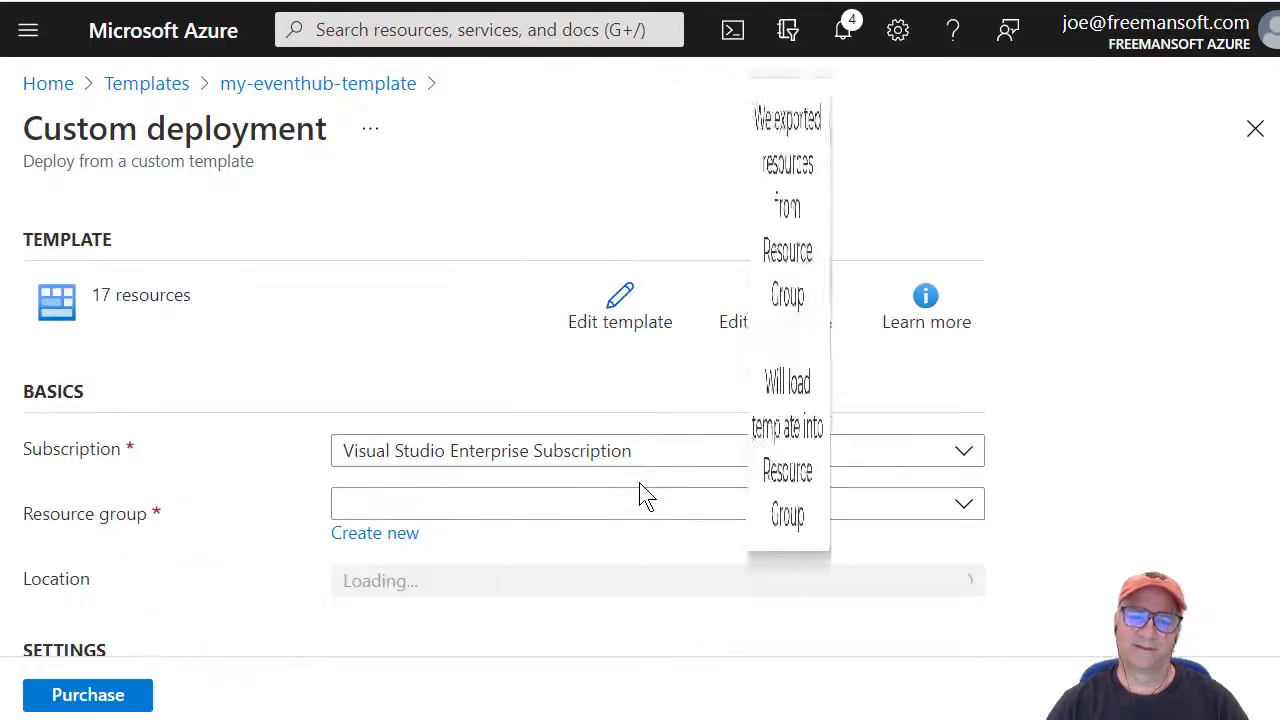
pyautogui.scroll(-4, 680, 477)
pyautogui.scroll(3, 680, 473)
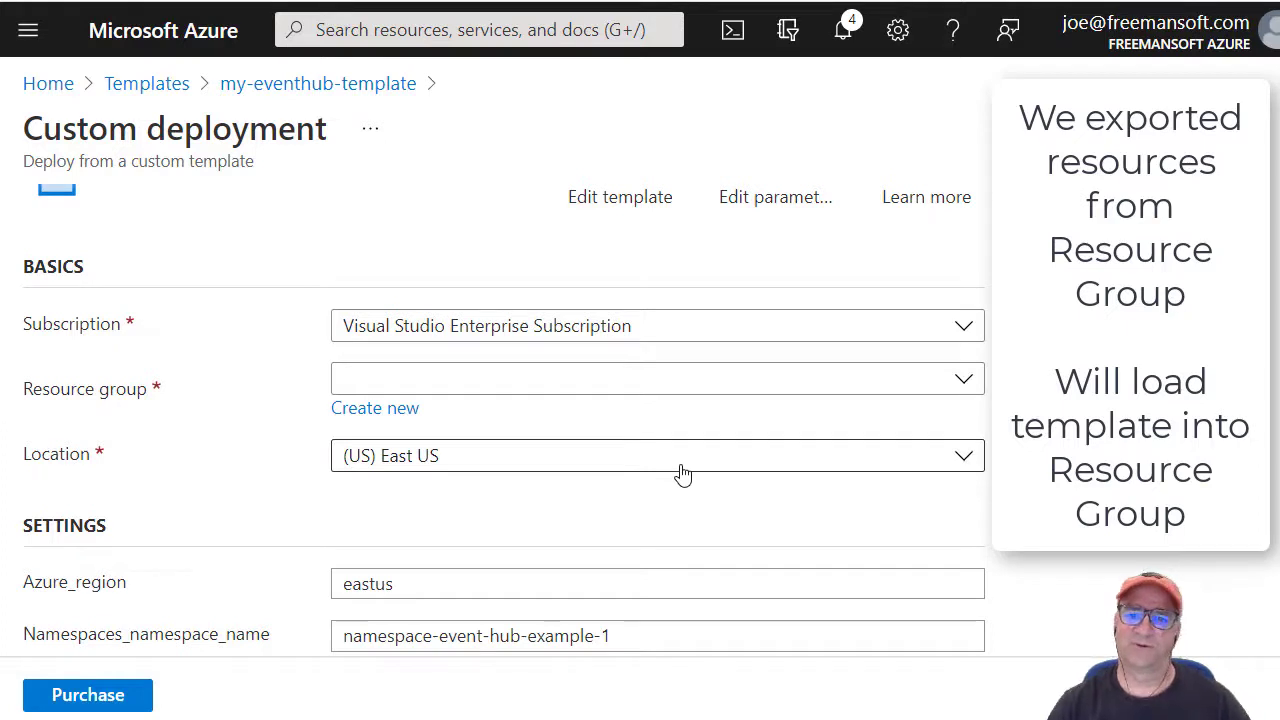
# Step: Create a new resource group named my-resource-group for the deployment
pyautogui.click(387, 412)
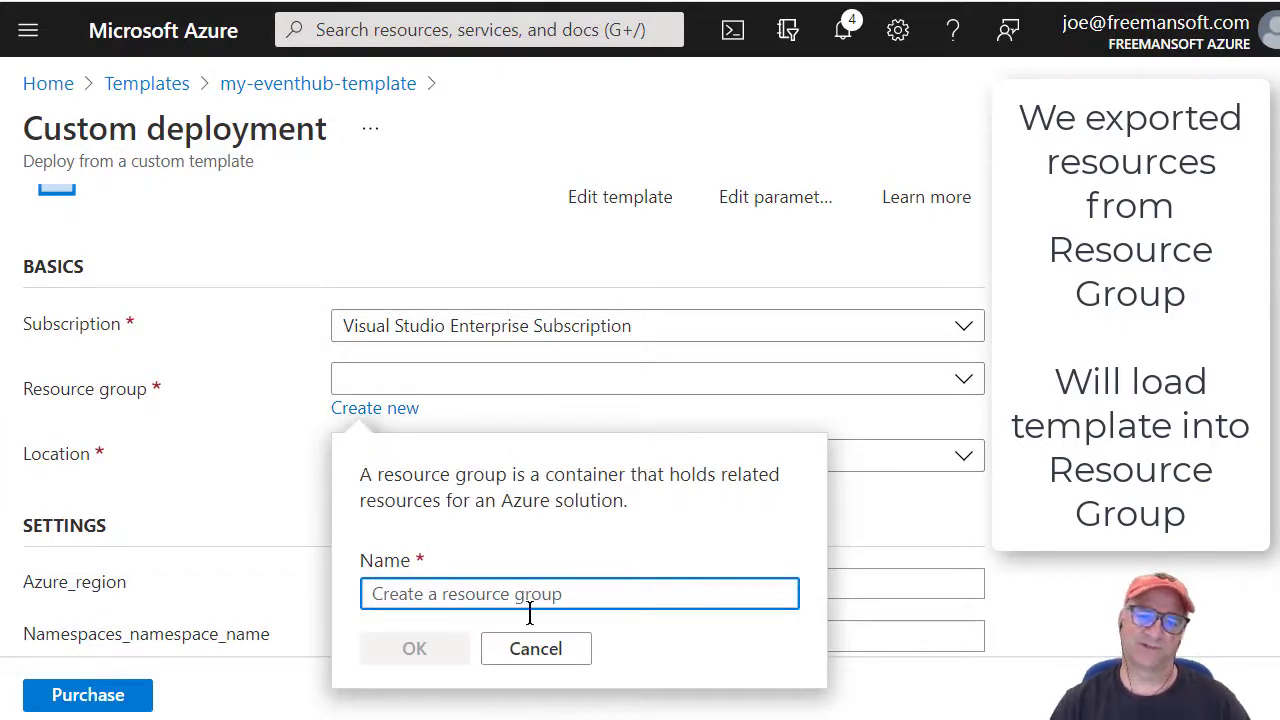
pyautogui.write('ma')
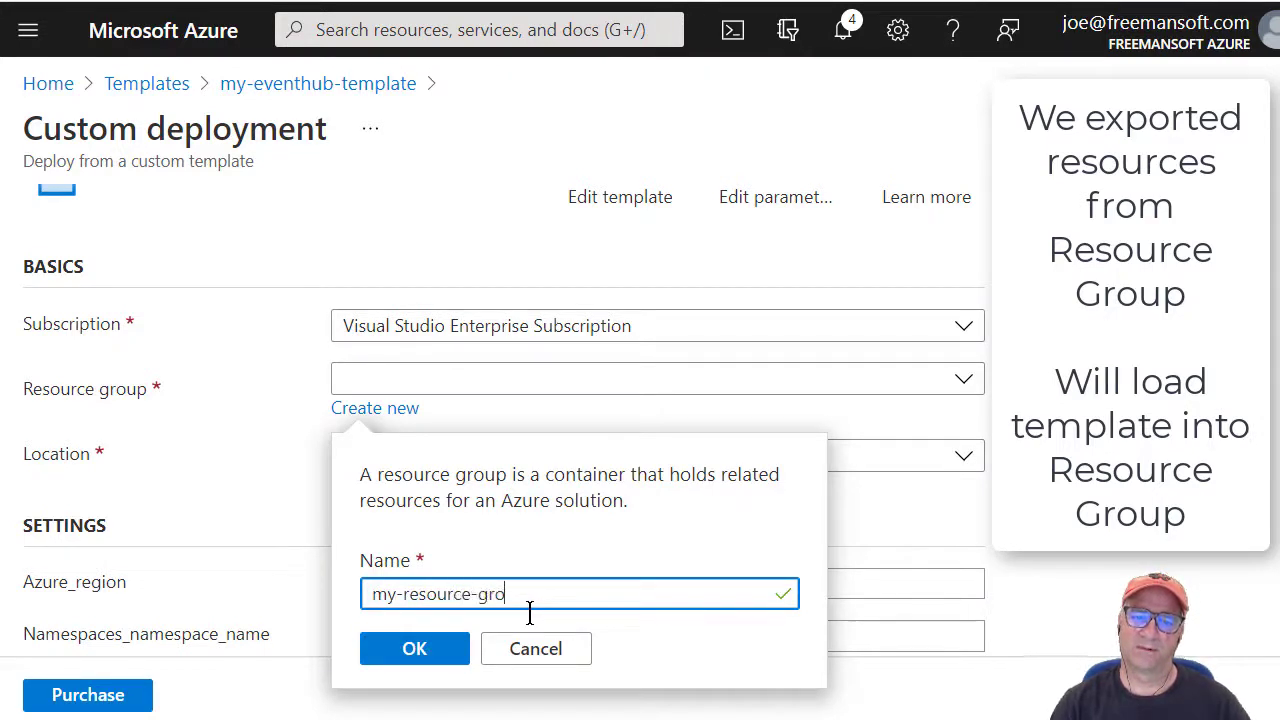
pyautogui.click(414, 649)
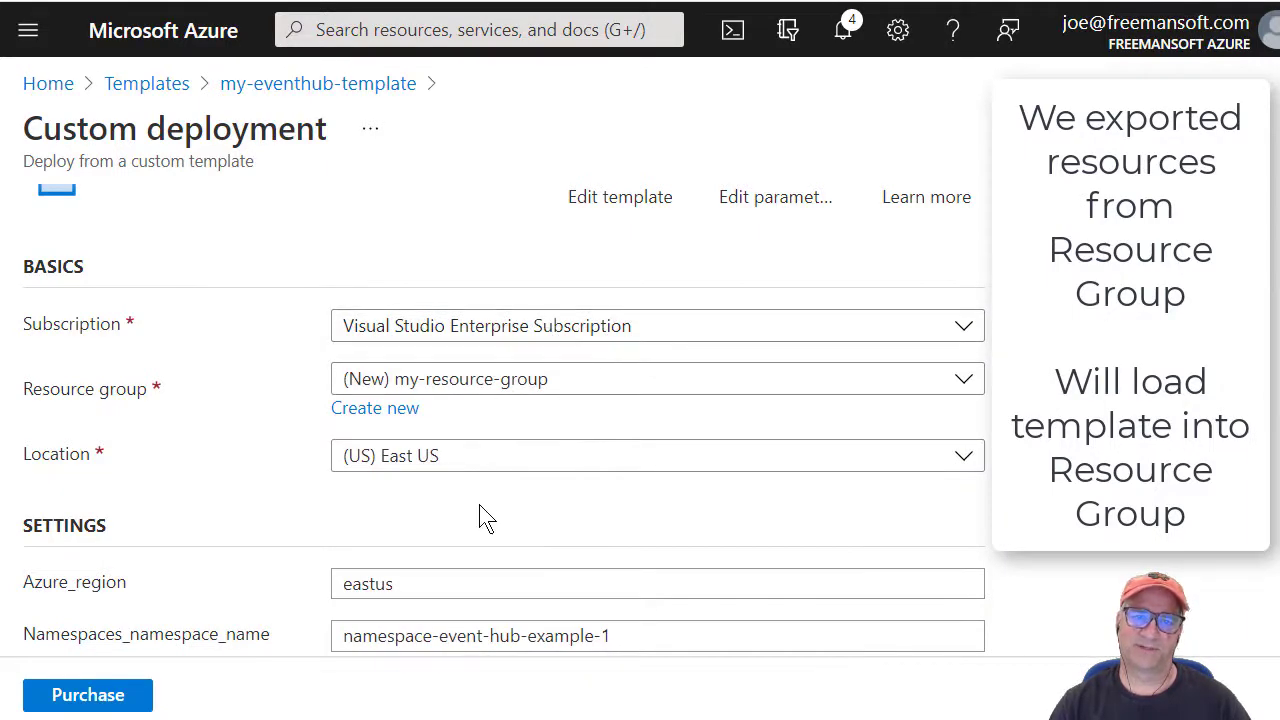
# Step: Compare the deployment settings with the parameters of template.json in the code editor, and return to the Azure portal
pyautogui.scroll(-3, 480, 515)
pyautogui.scroll(-4, 480, 512)
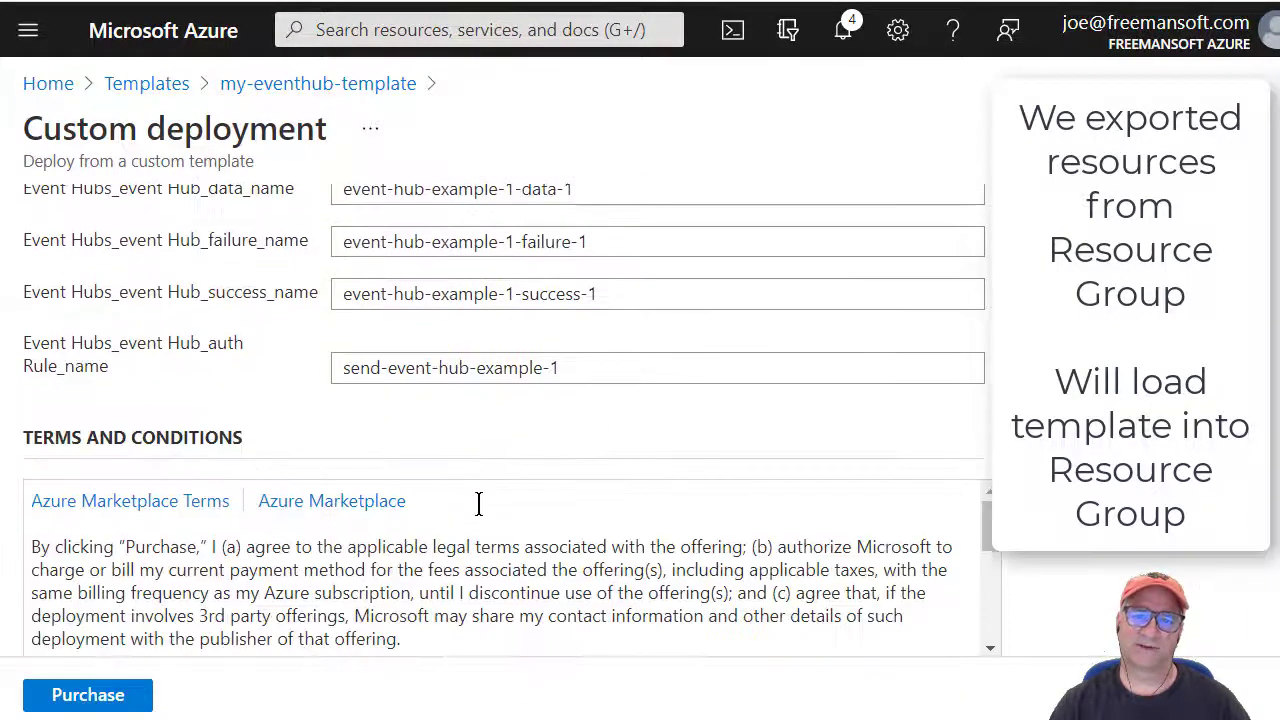
pyautogui.scroll(3, 486, 517)
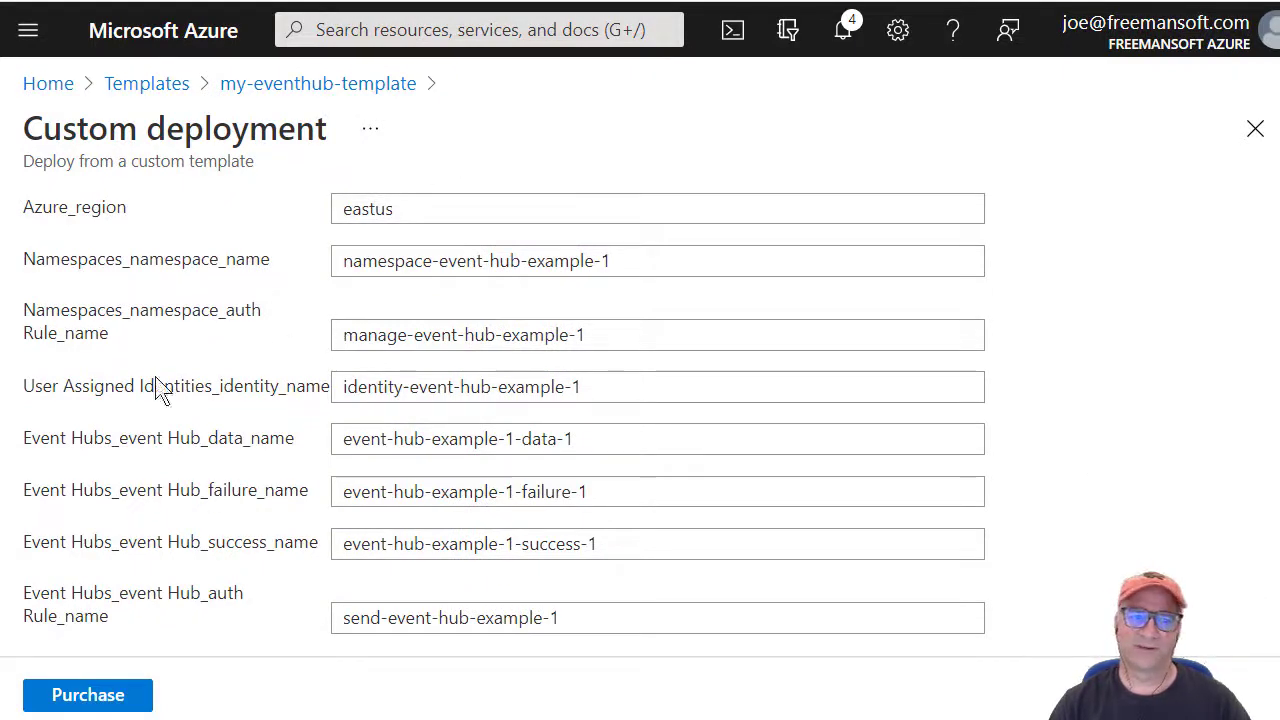
pyautogui.hotkey('alt', 'Tab')
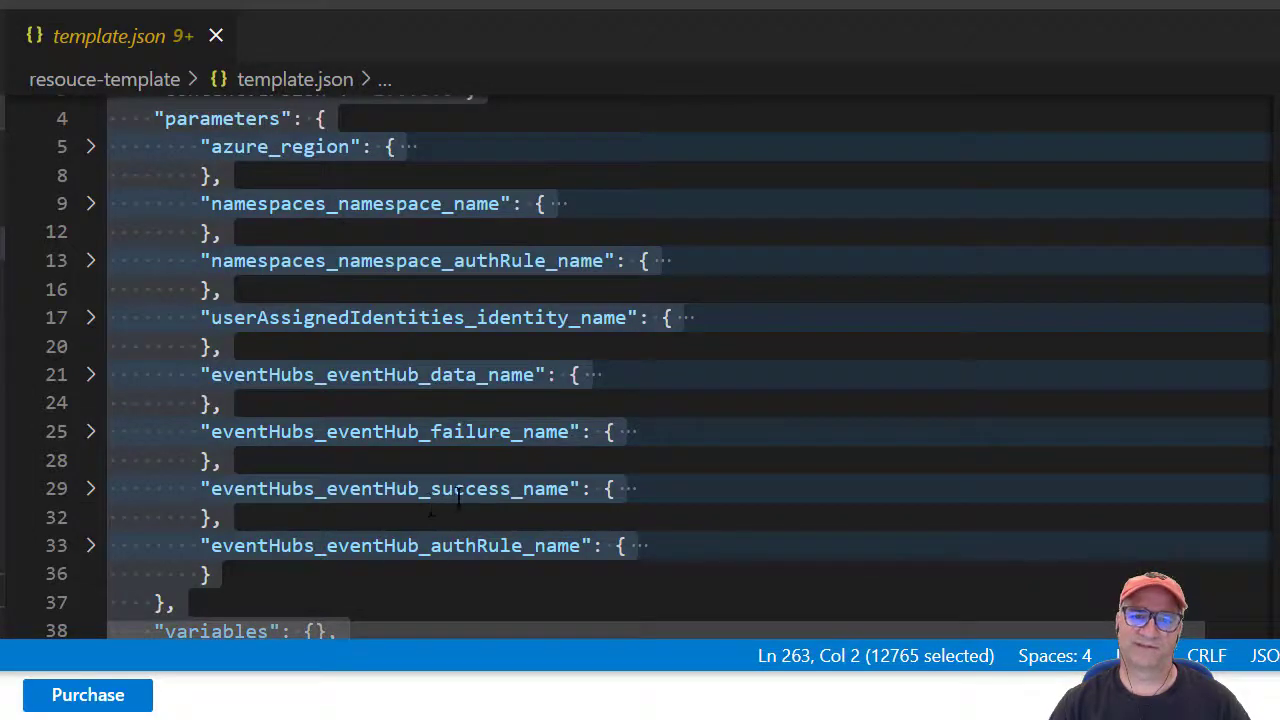
pyautogui.hotkey('alt', 'Tab')
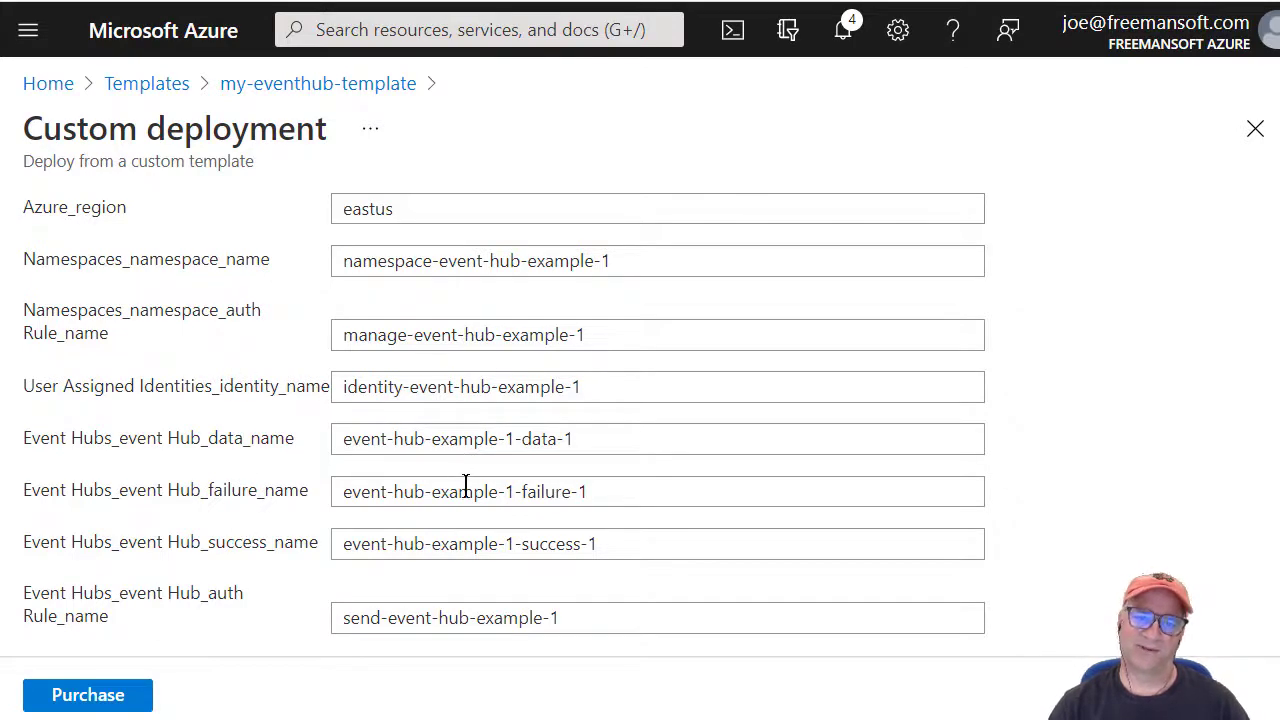
# Step: Agree to the terms and conditions and purchase the custom deployment
pyautogui.scroll(-3, 483, 483)
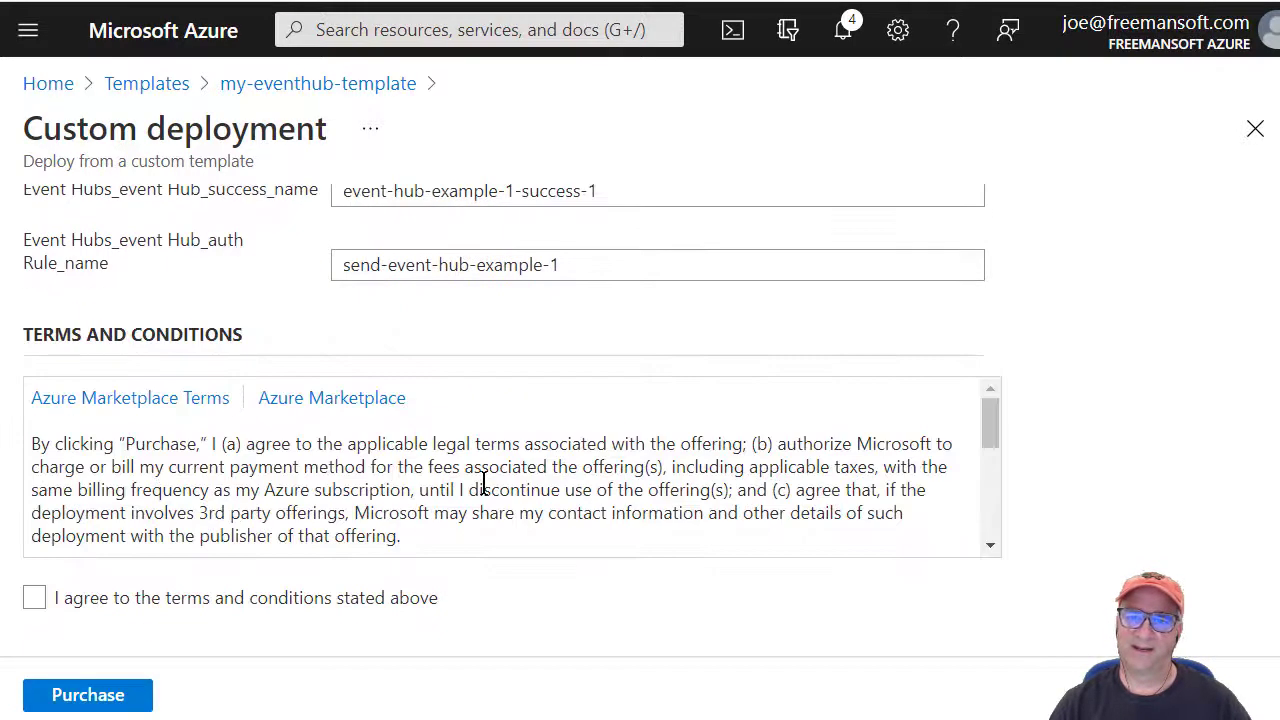
pyautogui.click(157, 604)
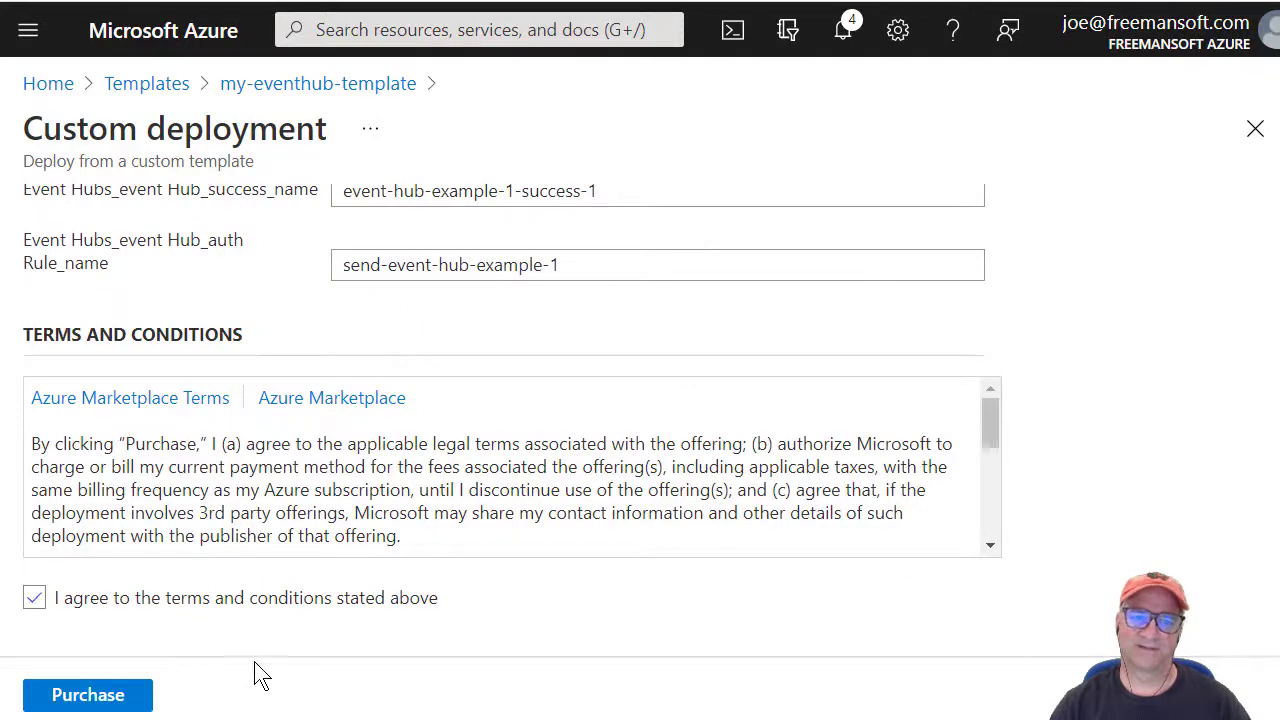
pyautogui.click(124, 698)
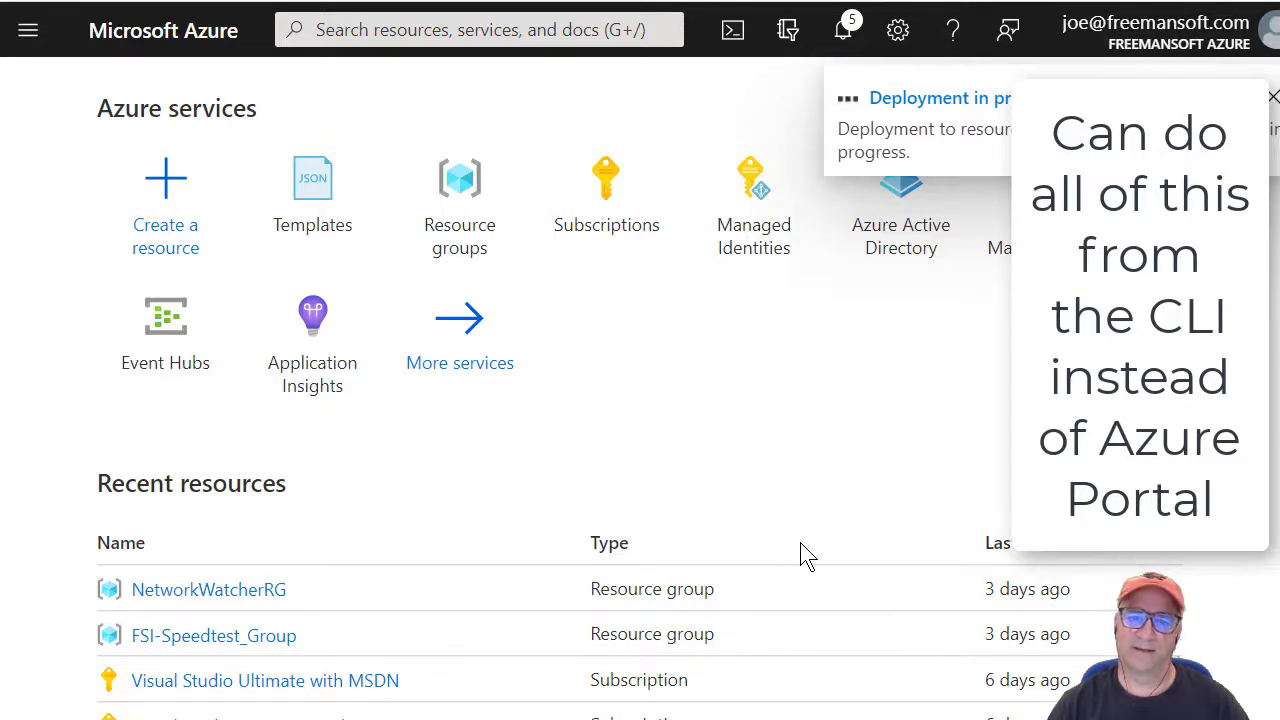
pyautogui.scroll(-3, 771, 543)
pyautogui.scroll(3, 771, 543)
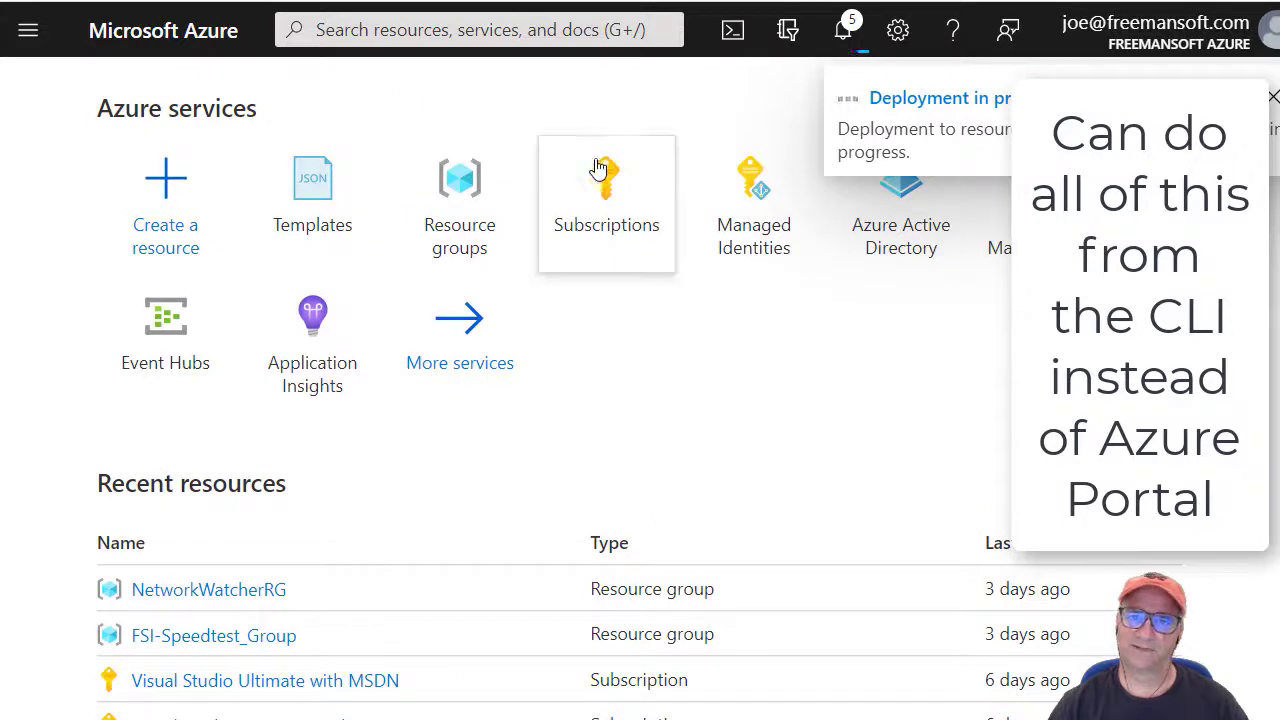
# Step: Open the list of resource groups and refresh it to check for my-resource-group
pyautogui.click(480, 217)
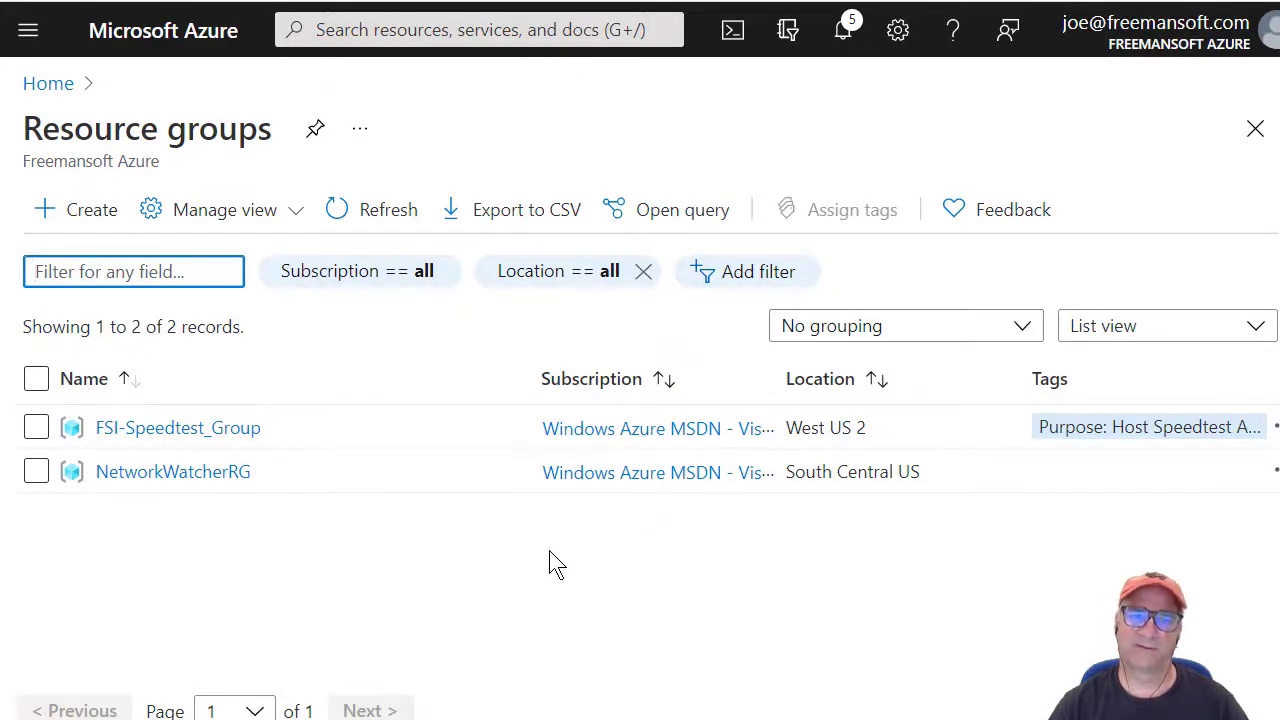
pyautogui.click(337, 222)
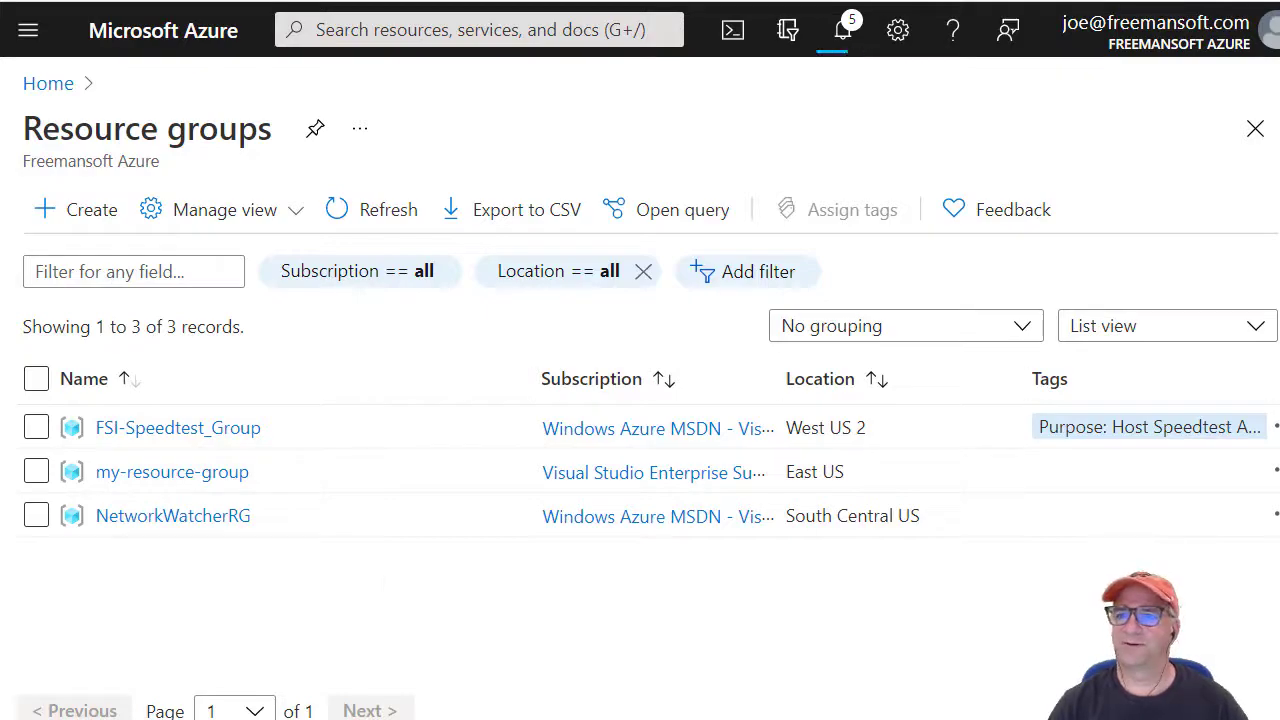
# Step: Switch to the eventhubs-sanbox-azure repository on GitHub, review parameters.json in the resouce-template folder, and return to the folder listing
pyautogui.hotkey('alt', 'Tab')
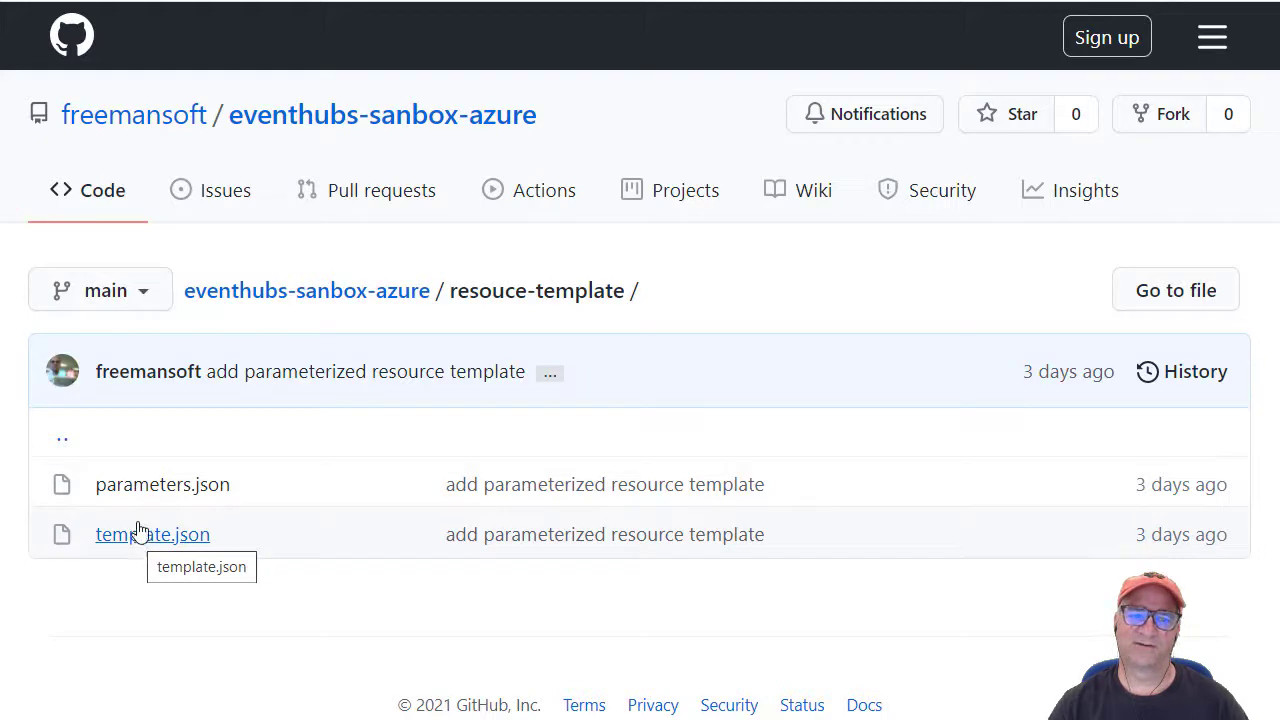
pyautogui.click(145, 487)
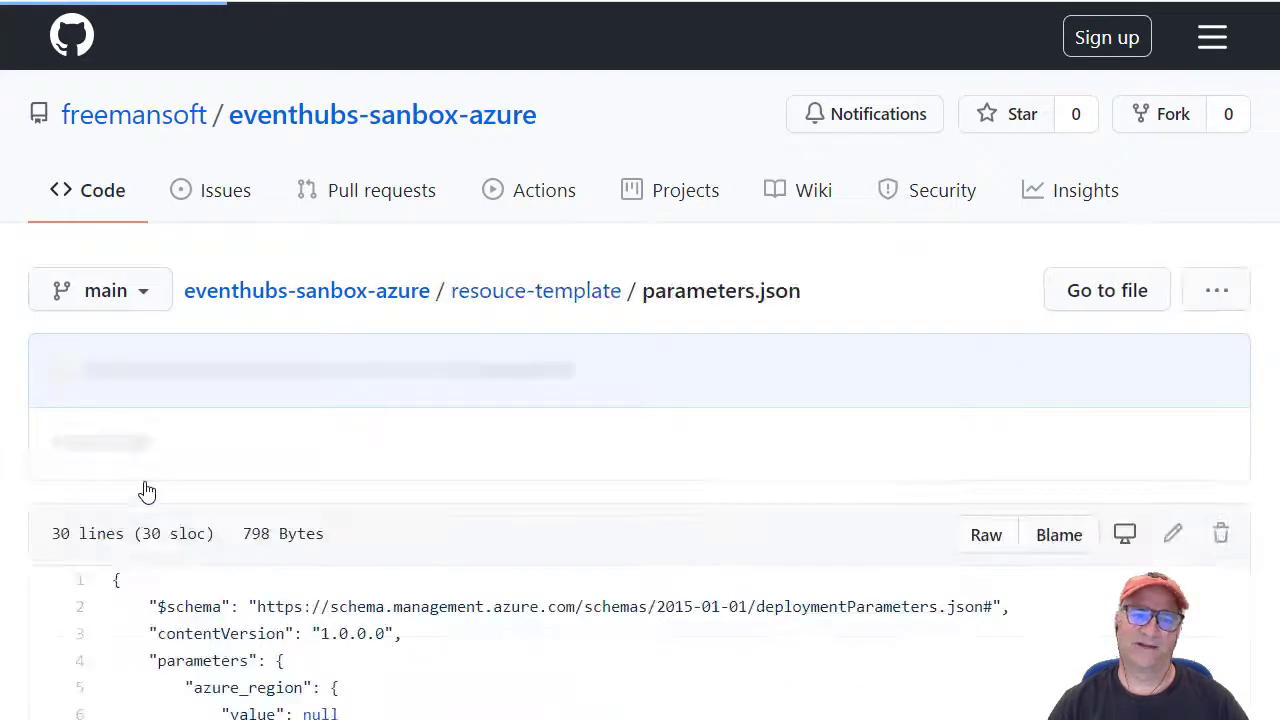
pyautogui.scroll(-8, 290, 550)
pyautogui.scroll(5, 290, 545)
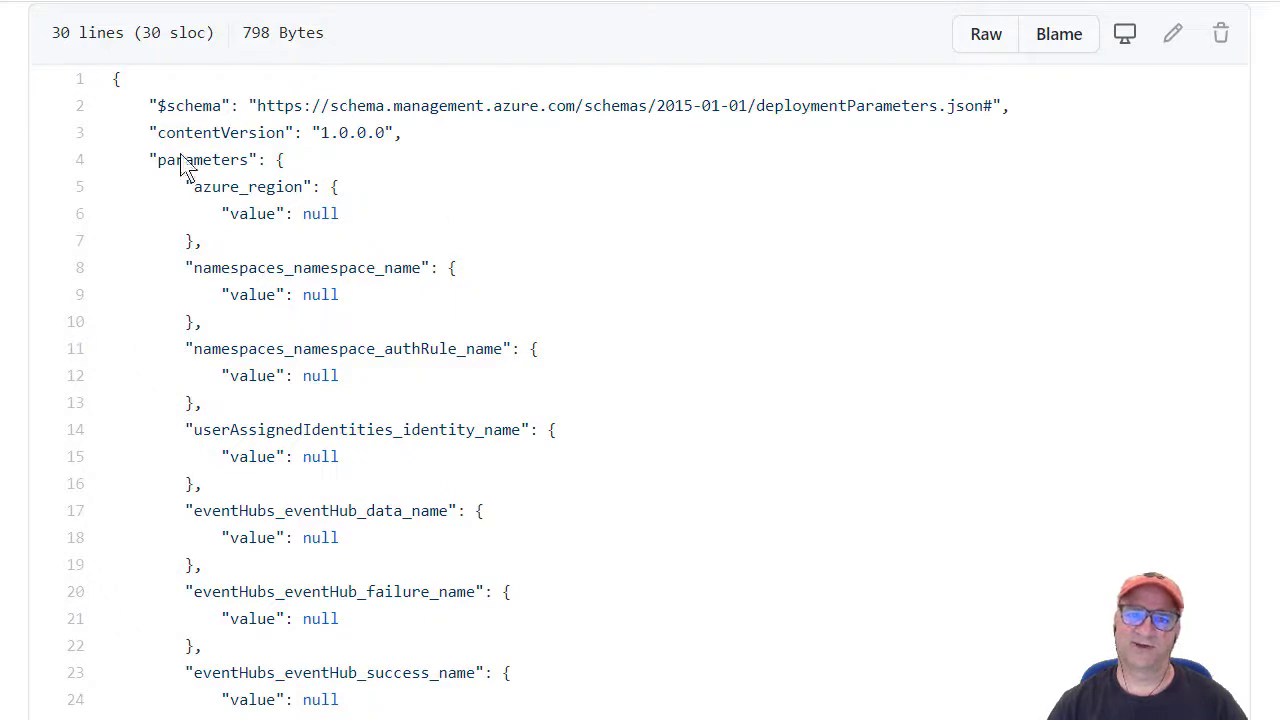
pyautogui.hotkey('alt', 'Left')
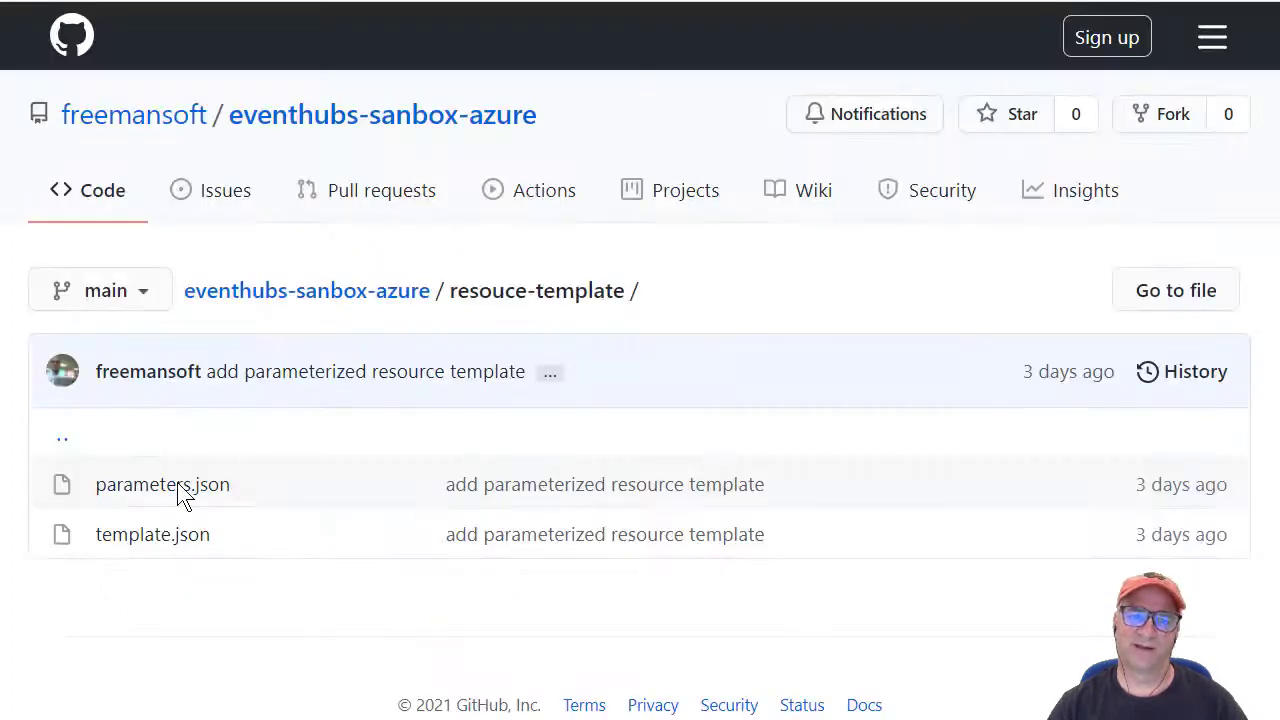
# Step: Open template.json in the resouce-template folder, examine its parameter definitions, and return to the Azure portal
pyautogui.click(170, 535)
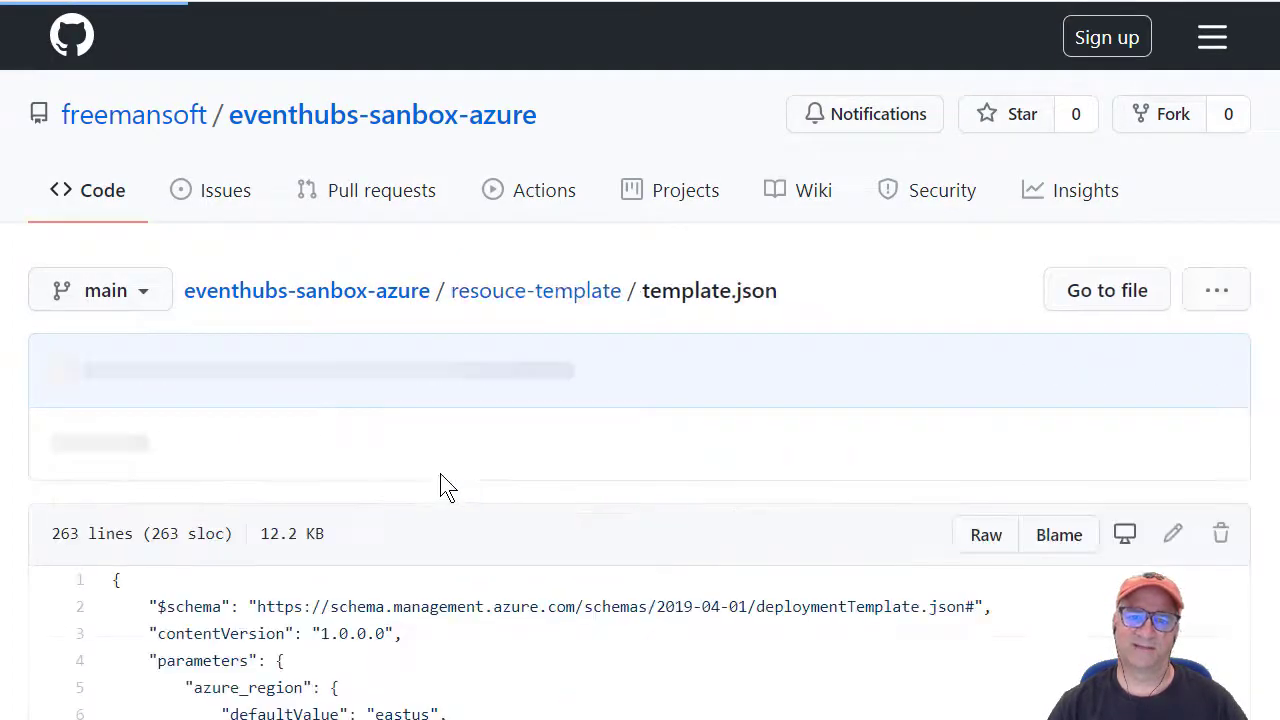
pyautogui.scroll(-5, 460, 497)
pyautogui.scroll(-2, 462, 495)
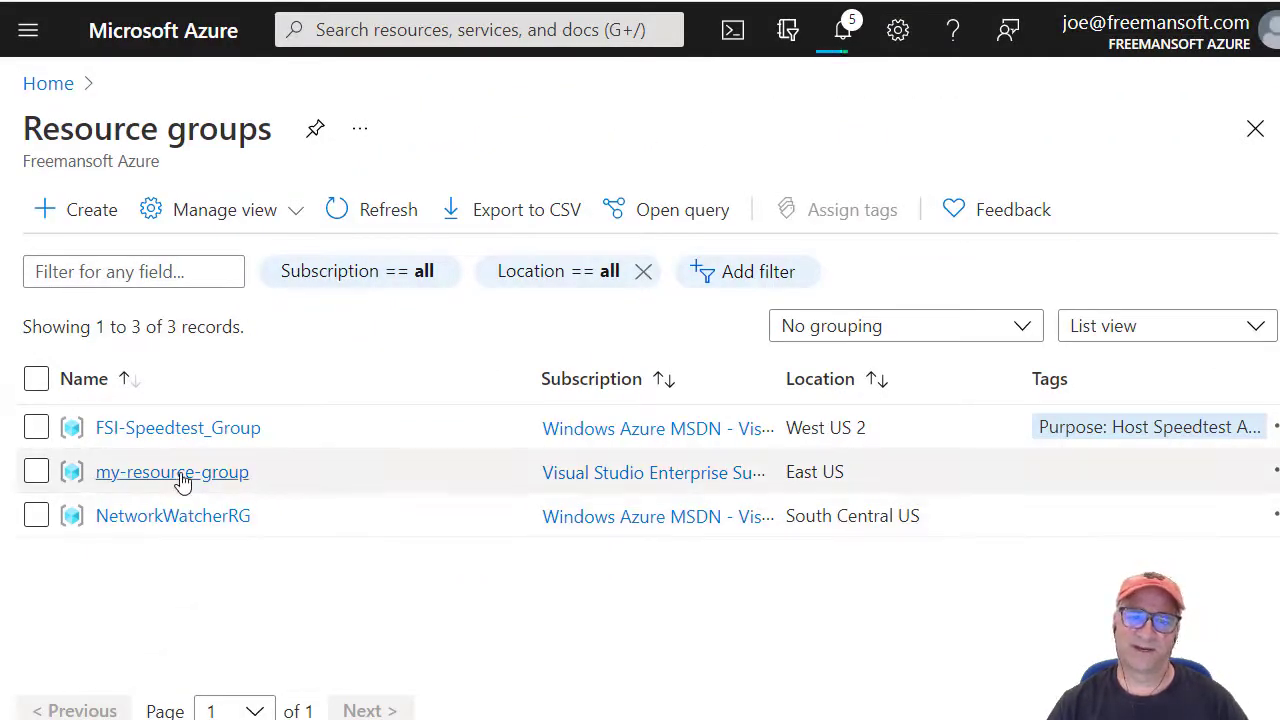
# Step: Open my-resource-group, collapse its Essentials section, and open the Event Hubs namespace namespace-event-hub-example-1
pyautogui.click(180, 478)
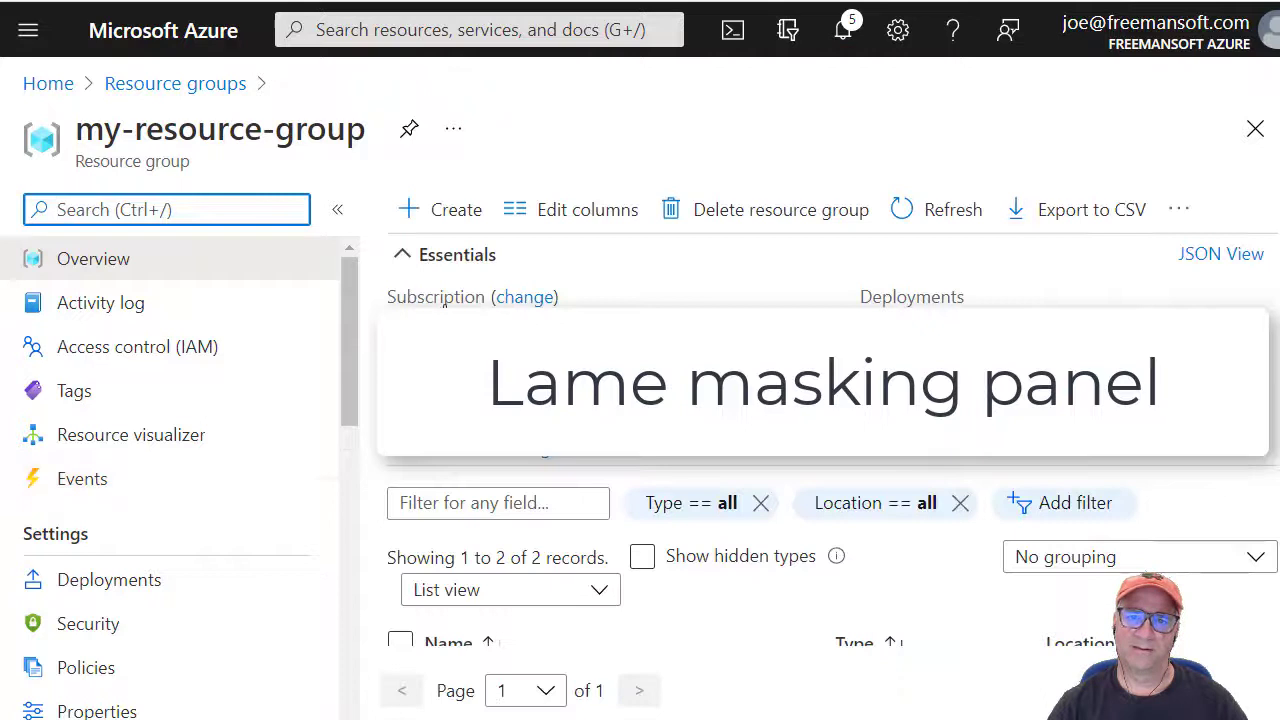
pyautogui.click(403, 264)
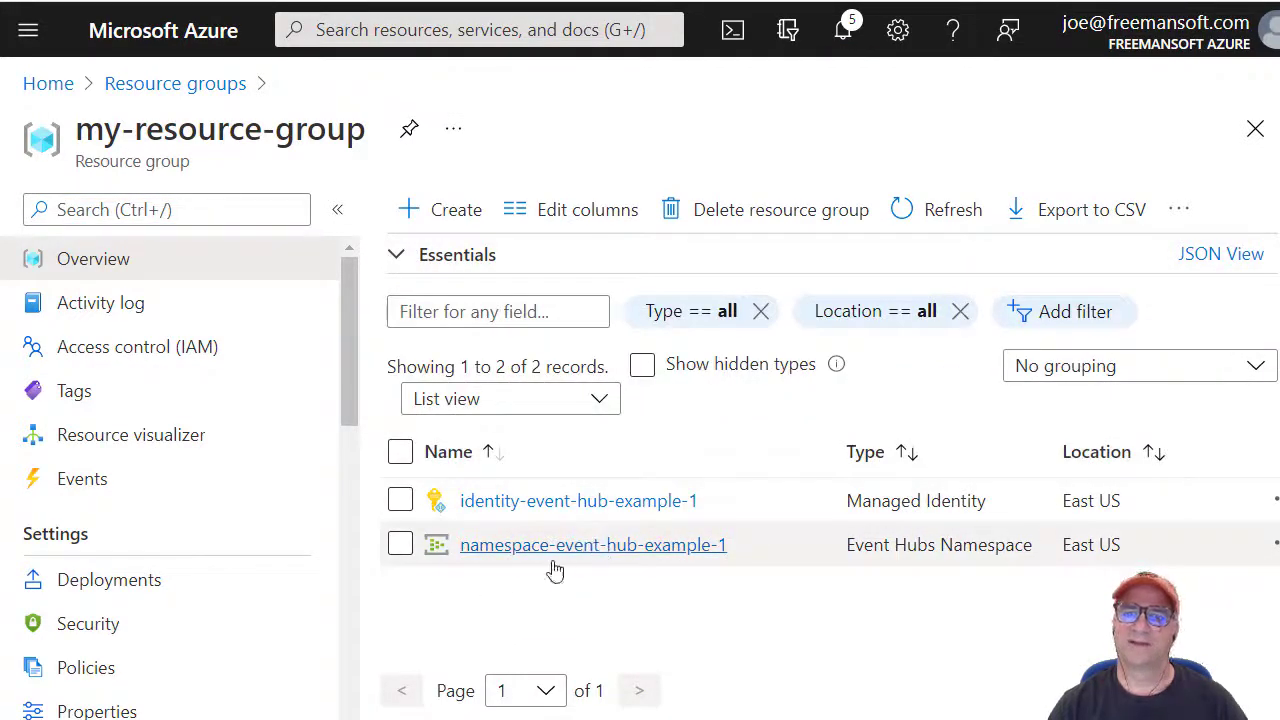
pyautogui.click(518, 558)
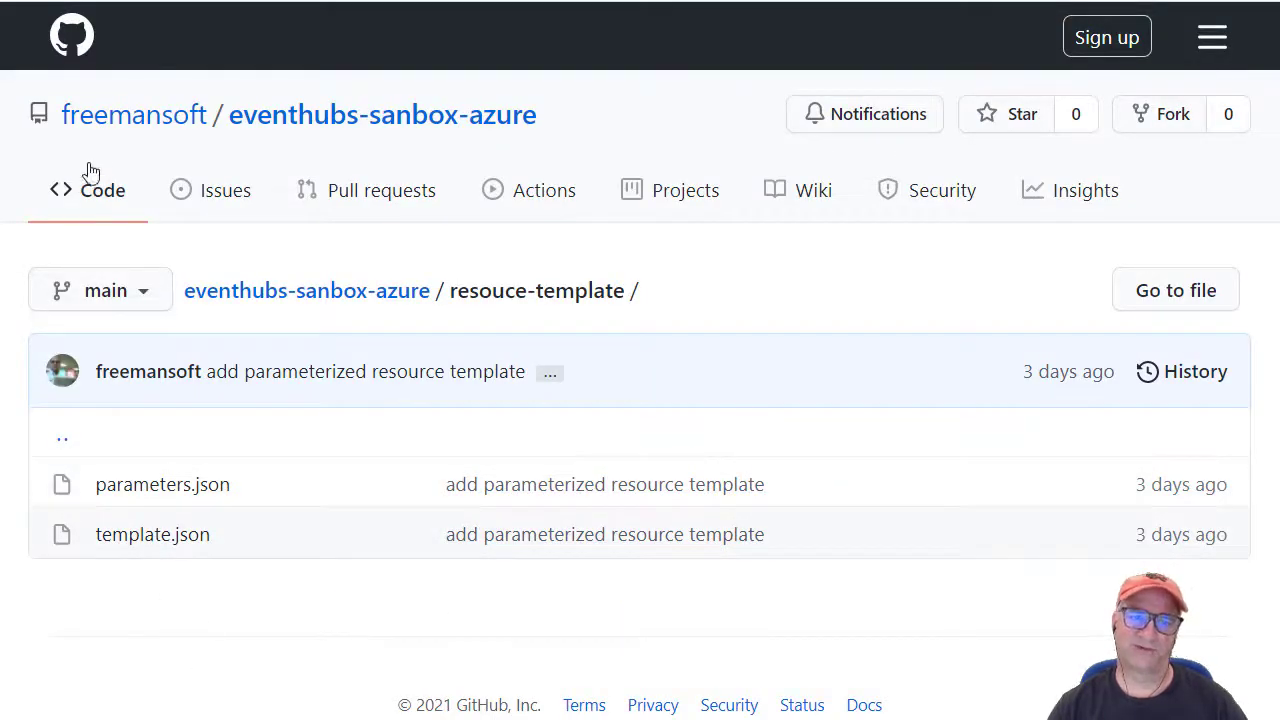
# Step: Switch to GitHub and open the main page of the eventhubs-sanbox-azure repository
pyautogui.click(262, 118)
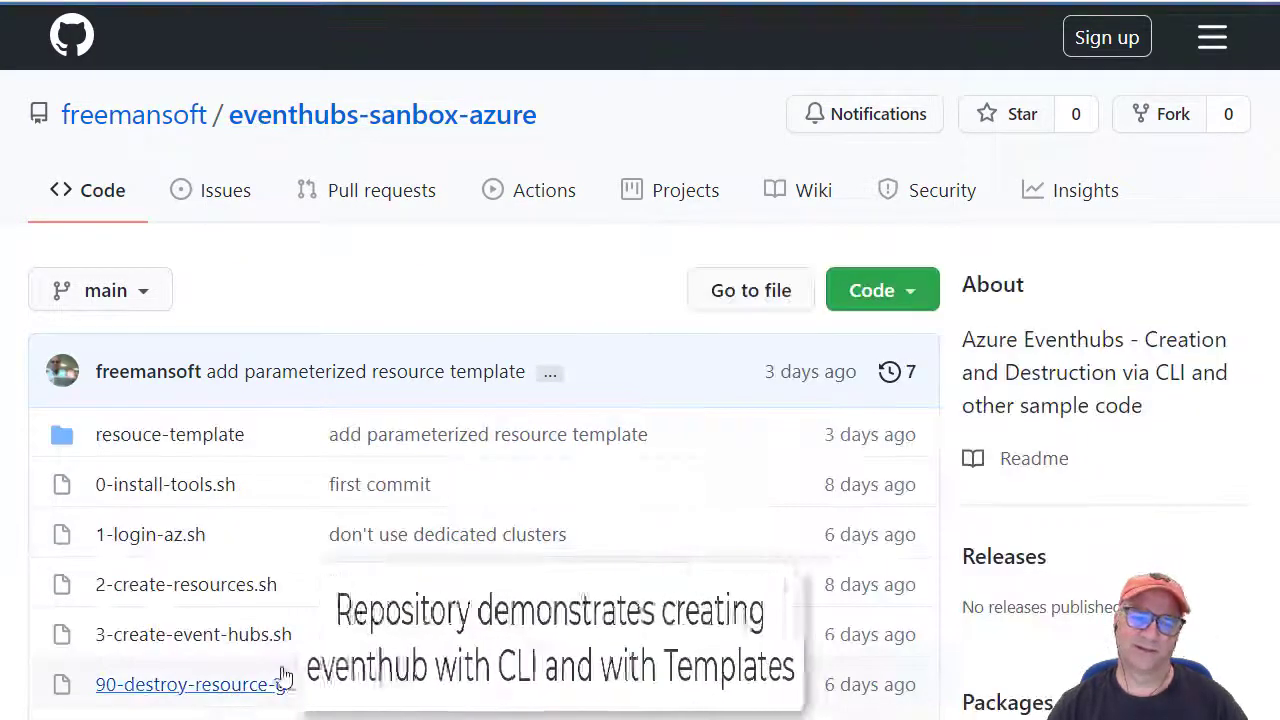